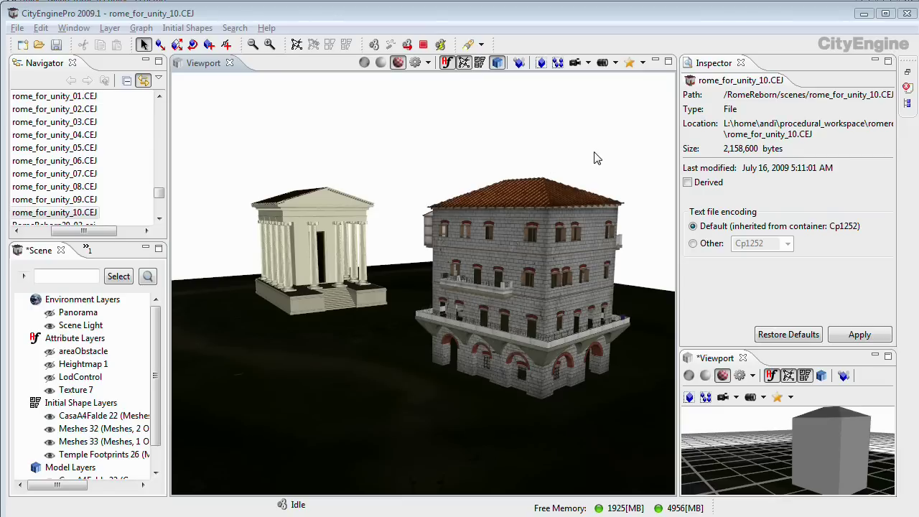
Examine the temple and the multi-storey house in the main 3D view from several angles and distances
left_click_drag(605, 152, 575, 167, "alt")
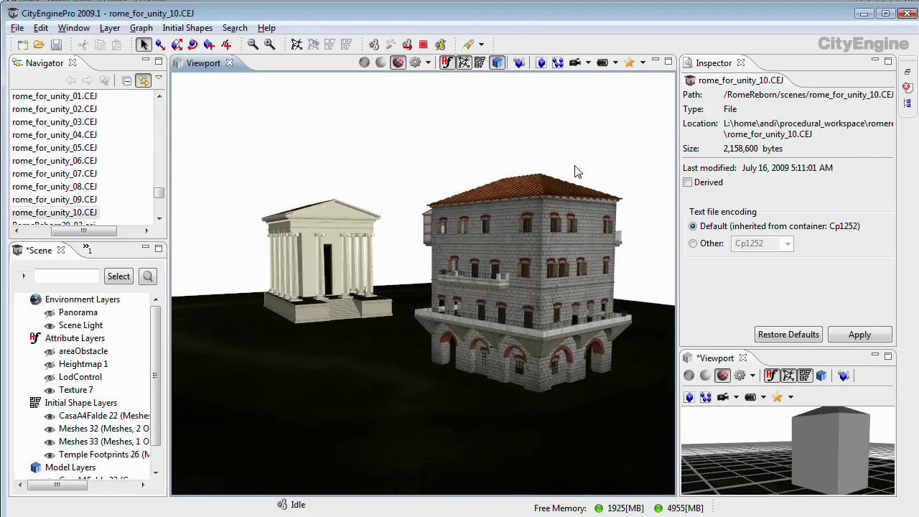
right_click_drag(575, 166, 521, 224, "alt")
right_click(568, 194)
left_click(559, 149)
left_click(598, 198)
left_click(584, 177)
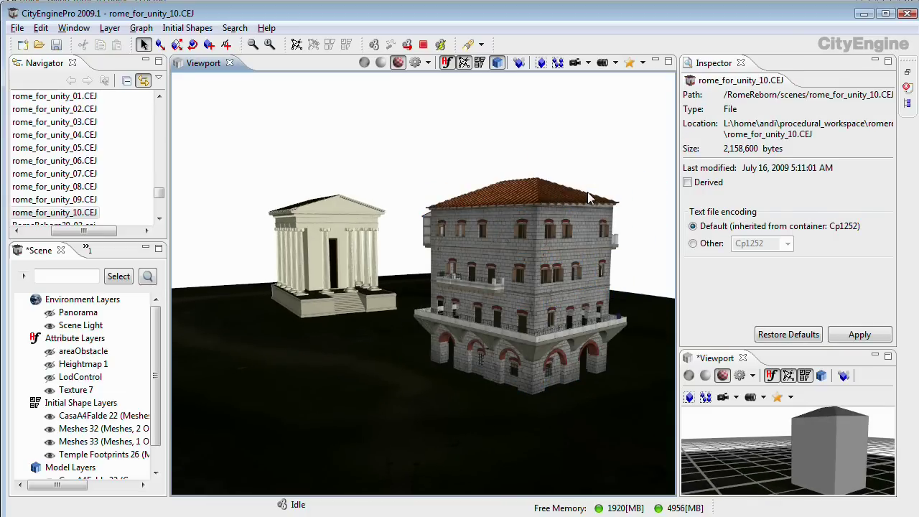
mouse_move(588, 193)
left_mouse_down("alt")
mouse_move(578, 197)
mouse_move(596, 202)
left_mouse_up("alt")
right_click_drag(596, 201, 487, 217, "alt")
left_click_drag(487, 218, 531, 205, "alt")
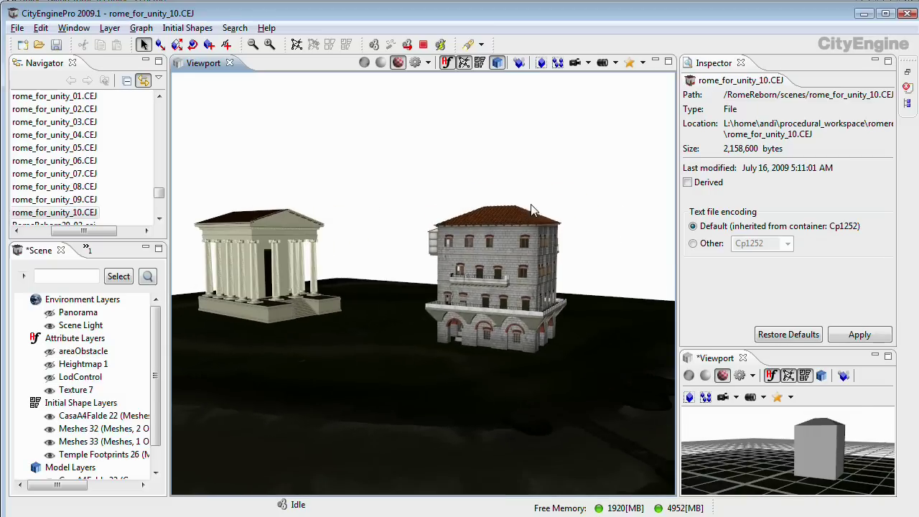
Select the multi-storey house, set its AA_collidermode to show, and compare the red collider model with the textured building
left_click_drag(474, 277, 478, 258, "alt")
right_click_drag(479, 259, 526, 268, "alt")
left_click(532, 272)
left_click_drag(526, 268, 439, 273, "alt")
right_click_drag(439, 274, 443, 280, "alt")
left_click_drag(442, 280, 456, 299, "alt")
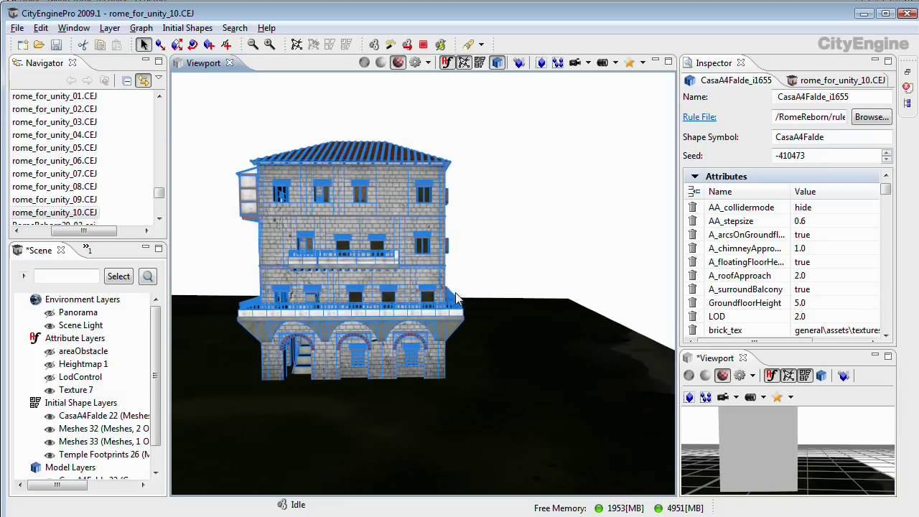
left_click(840, 209)
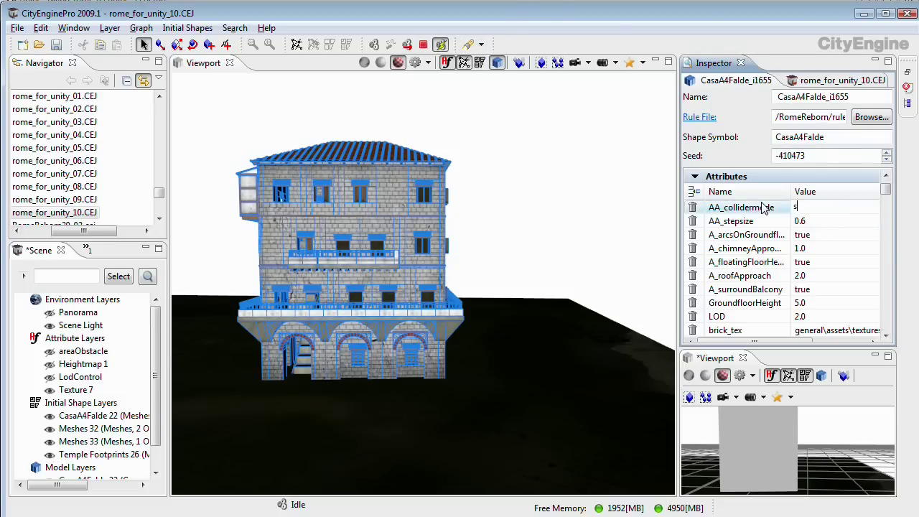
key("Return")
left_click_drag(485, 323, 550, 212, "alt")
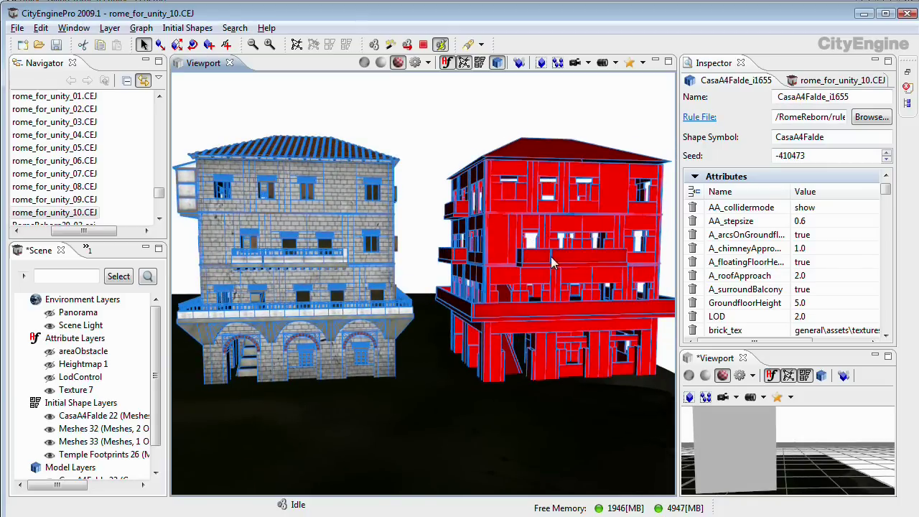
left_click_drag(550, 256, 533, 266, "alt")
right_click_drag(468, 366, 530, 393, "alt")
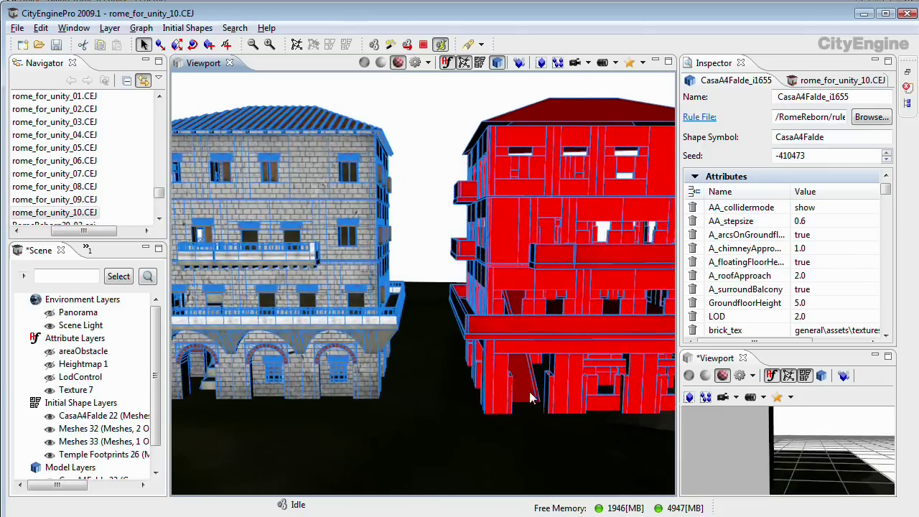
left_click_drag(532, 398, 520, 375, "alt")
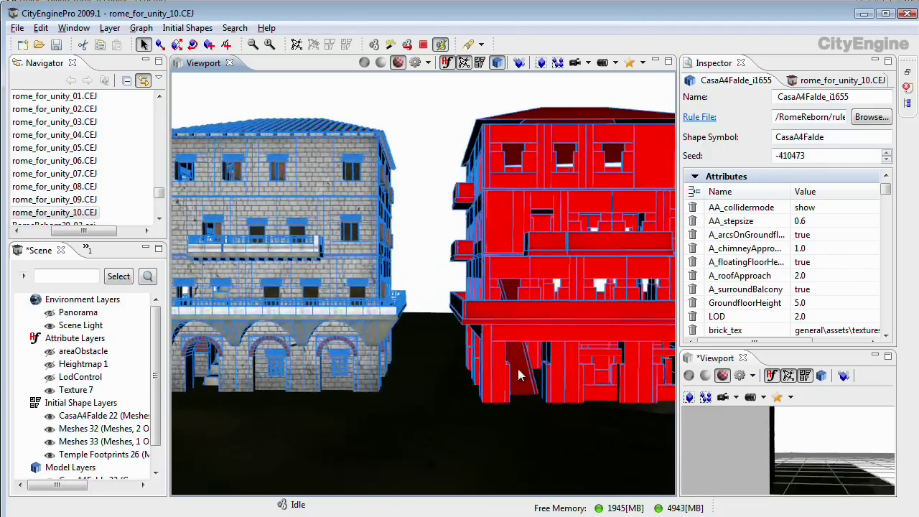
left_click_drag(329, 406, 492, 323, "alt")
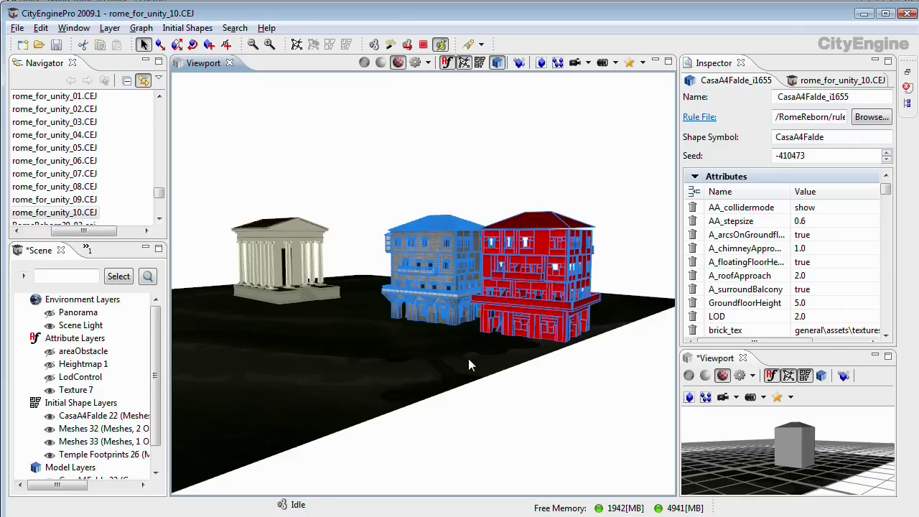
Switch to Unity and examine the imported temple and house in the island scene
key("alt+Tab")
key("alt+Tab")
key("alt+Tab")
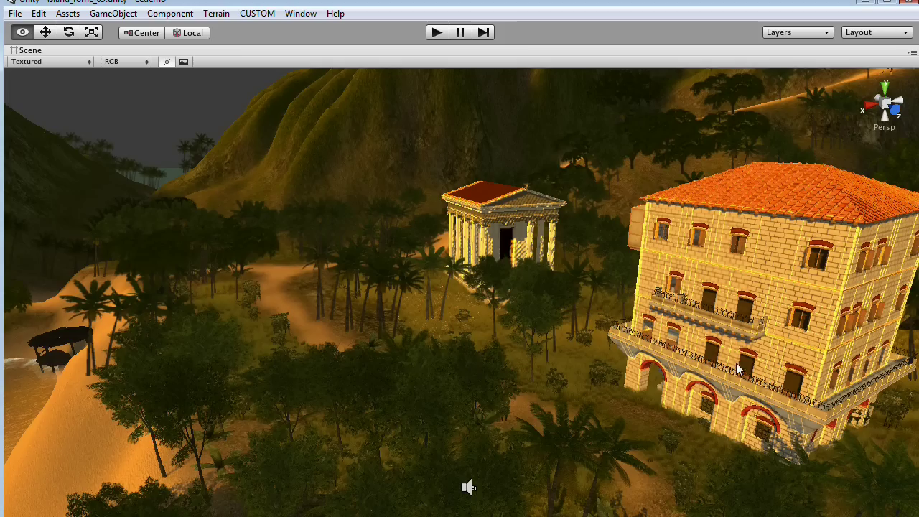
scroll(725, 349, "down", 5)
left_click_drag(691, 328, 635, 316, "alt")
middle_click_drag(636, 323, 593, 352)
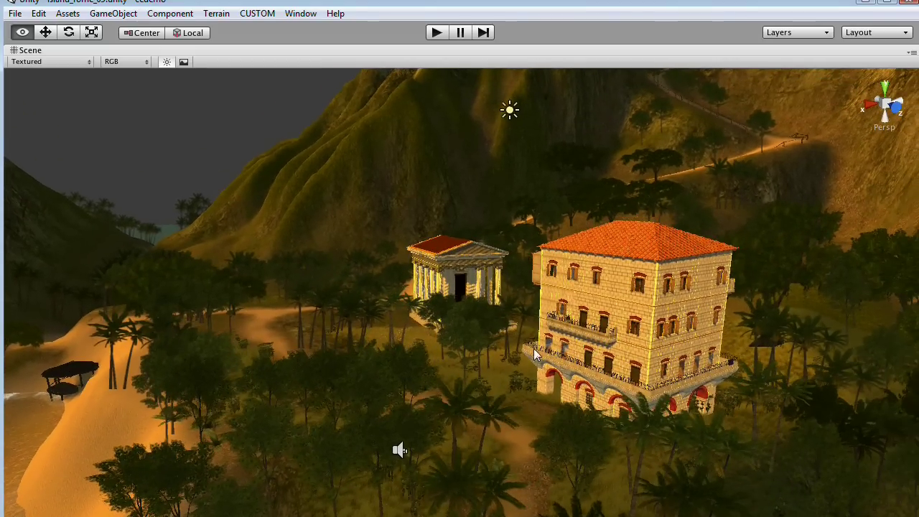
scroll(592, 350, "up", 4)
mouse_move(593, 351)
left_mouse_down("alt")
mouse_move(630, 336)
mouse_move(598, 343)
left_mouse_up("alt")
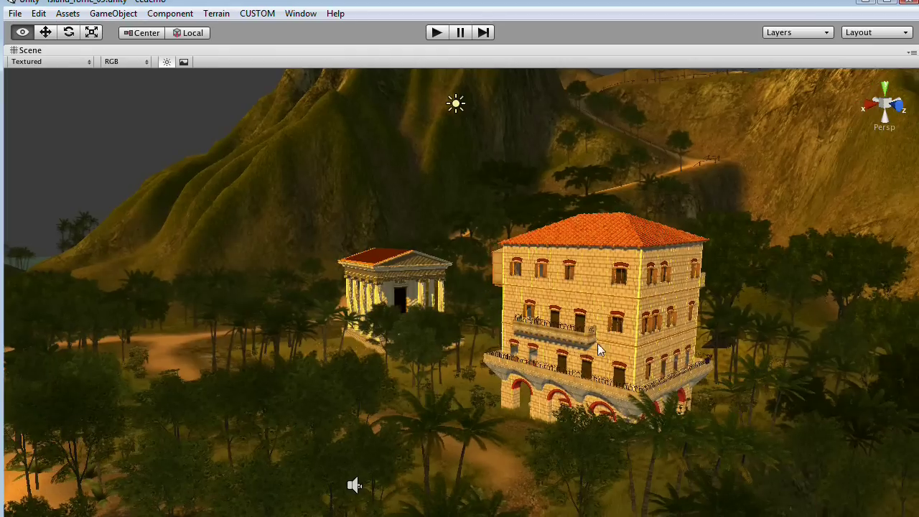
Restore the full editor layout and inspect the node6_merged_collider mesh of the house from different sides in its preview
key("shift+space")
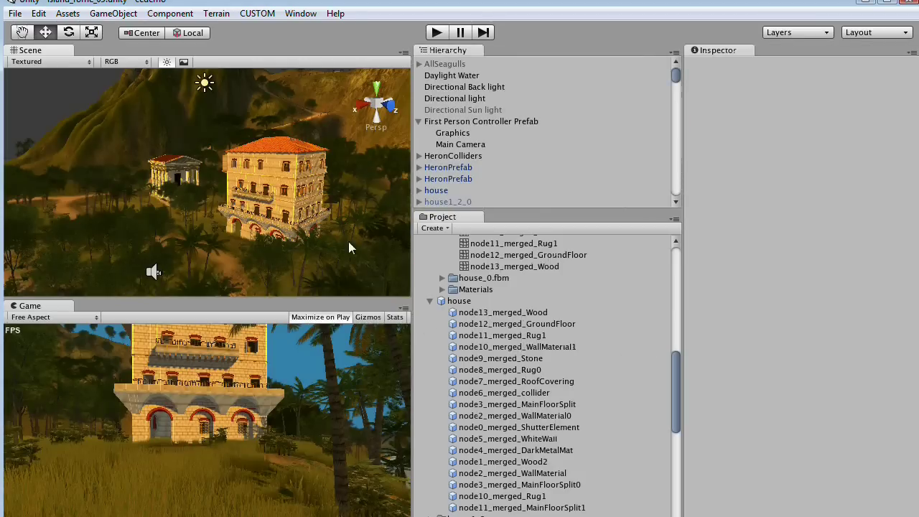
left_click_drag(676, 407, 667, 354)
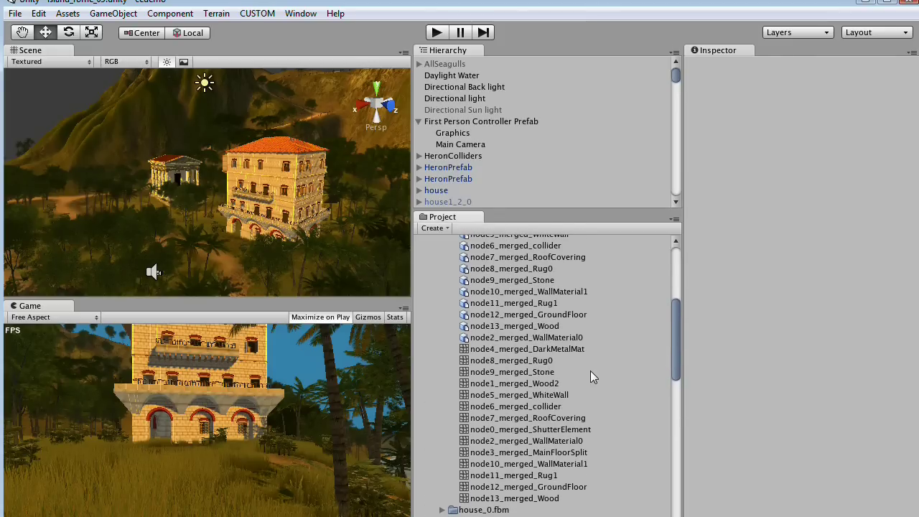
left_click(532, 406)
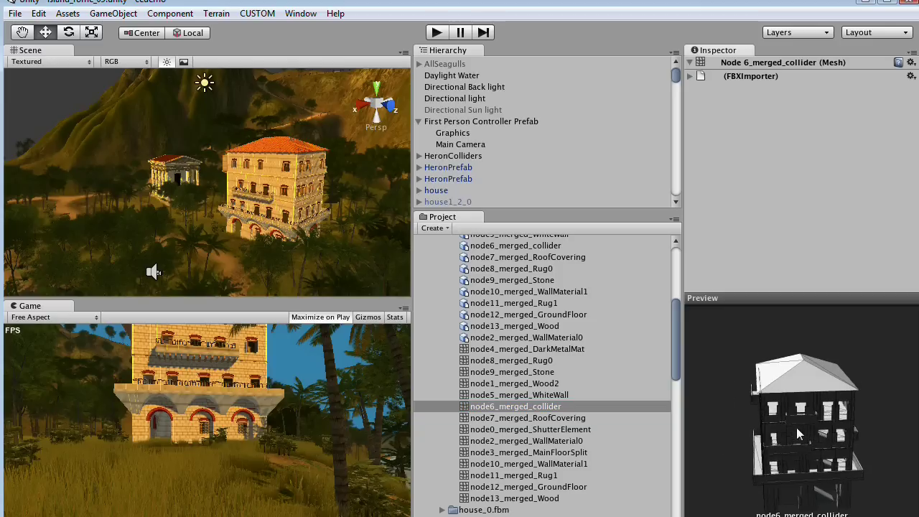
left_click_drag(757, 407, 848, 416)
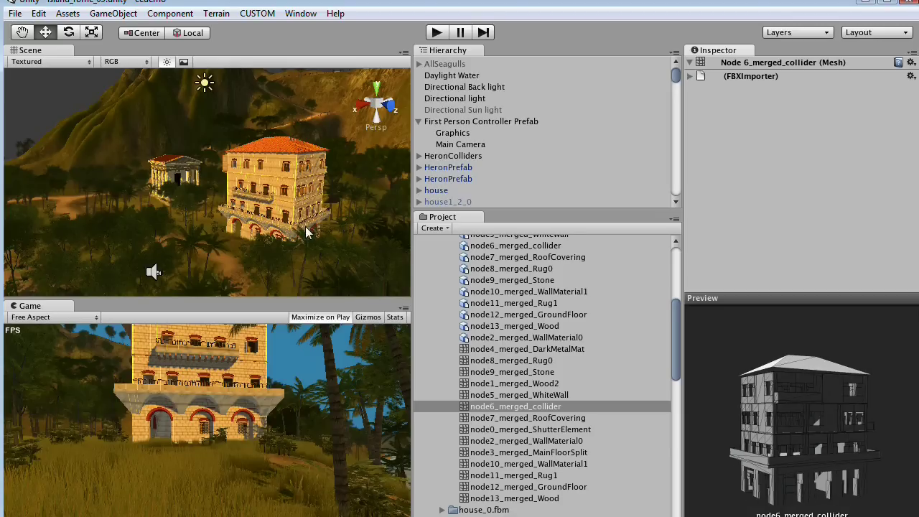
Select the house in the scene, inspect its collider wireframe in the maximized scene view, and deselect it
left_click(291, 206)
key("space")
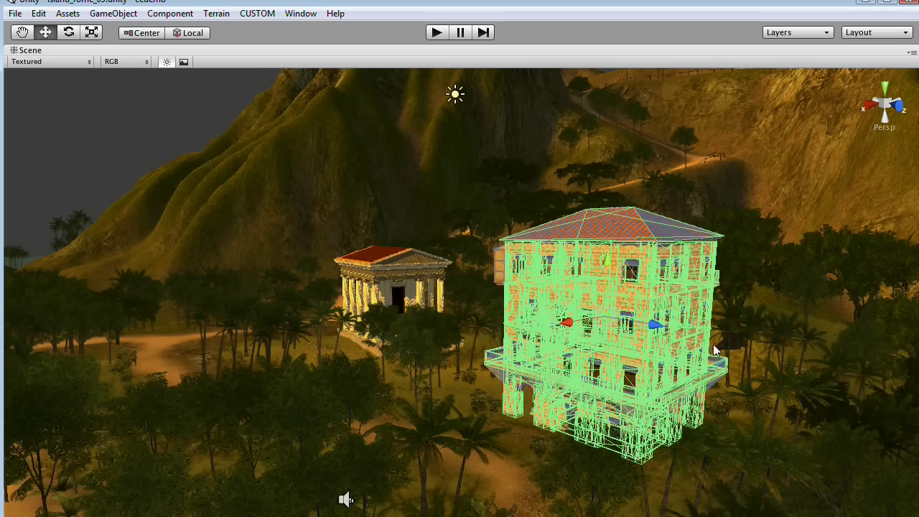
left_click(841, 368)
Examine the house's facade, ground-floor arches and entrance staircase up close in the scene
scroll(722, 406, "up", 6)
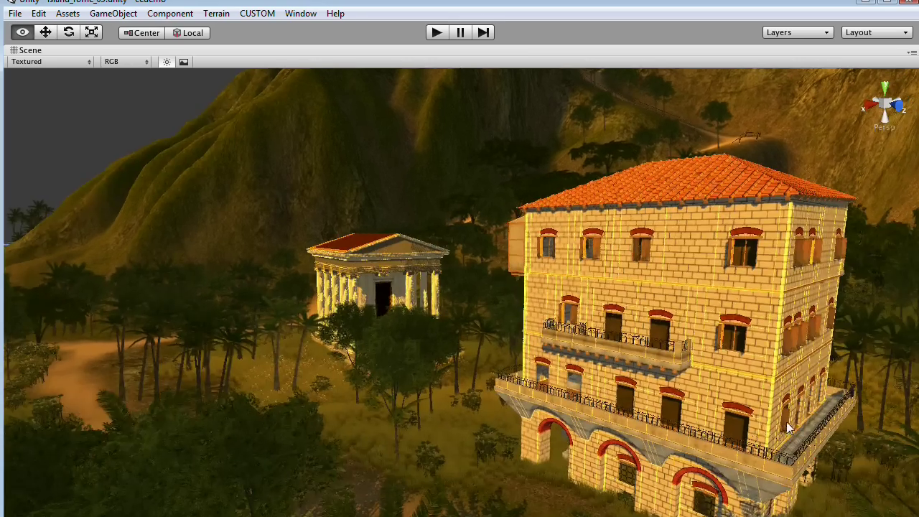
left_click_drag(786, 428, 840, 413, "alt")
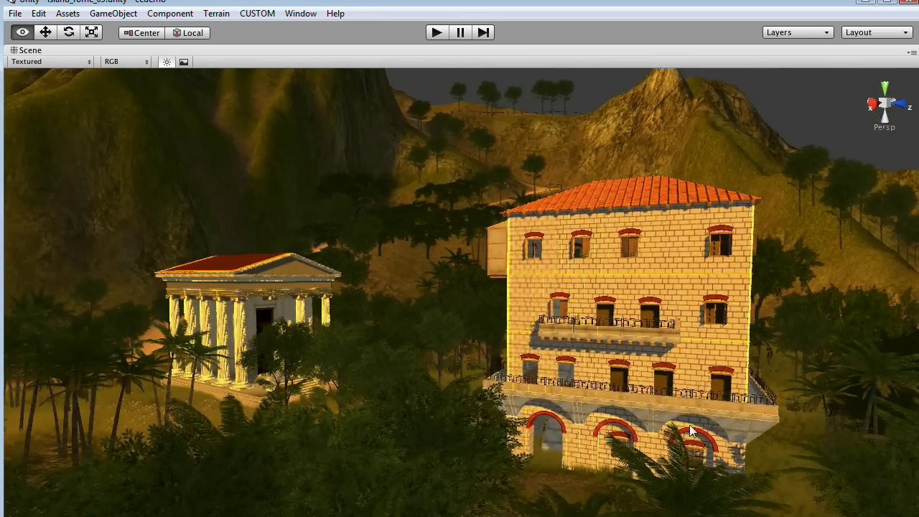
scroll(809, 445, "up", 4)
left_click_drag(689, 389, 498, 381, "alt")
scroll(753, 409, "up", 4)
left_click_drag(757, 414, 454, 417, "alt")
scroll(656, 426, "up", 4)
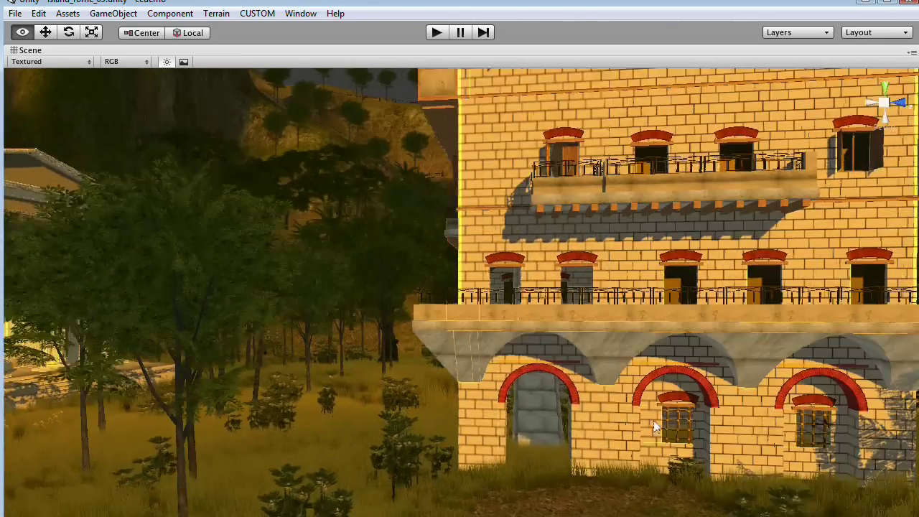
left_click_drag(735, 447, 607, 287, "alt")
left_click_drag(723, 354, 544, 296, "alt")
Switch back to CityEngine, set the house's AA_stepsize to 0.3, and check the ground-floor staircase
key("alt+Tab")
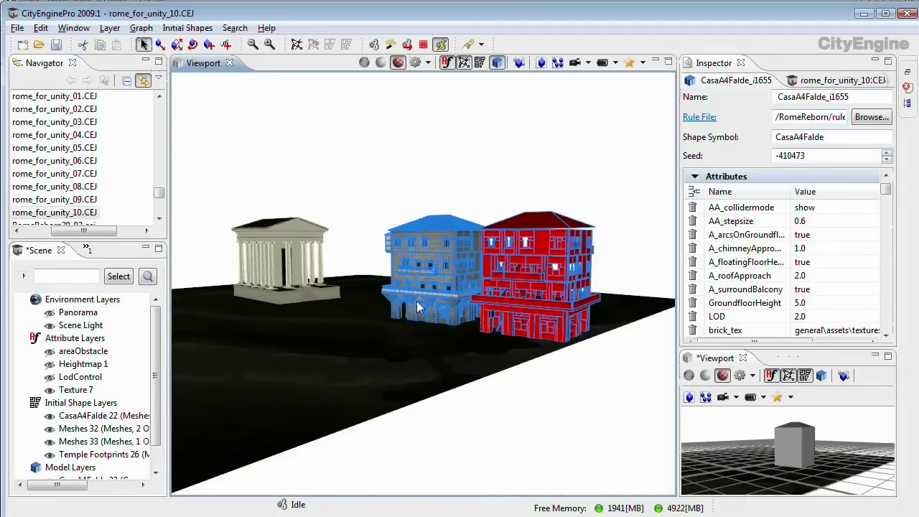
right_click_drag(416, 298, 394, 362, "alt")
left_click_drag(393, 362, 304, 332, "alt")
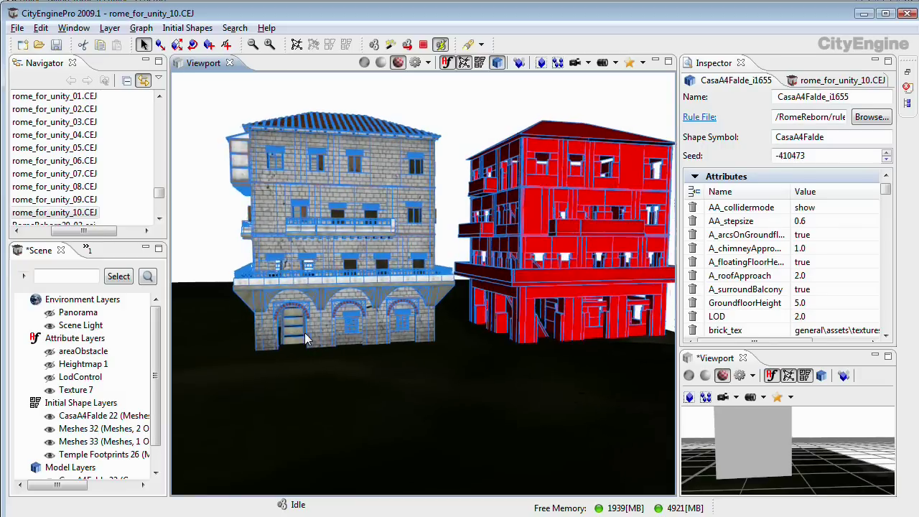
left_click(823, 221)
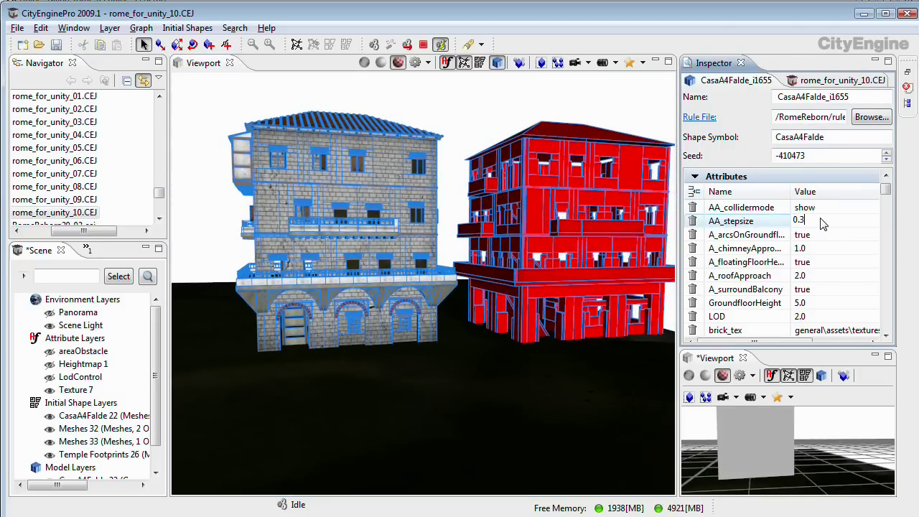
key("Return")
right_click_drag(284, 346, 412, 364, "alt")
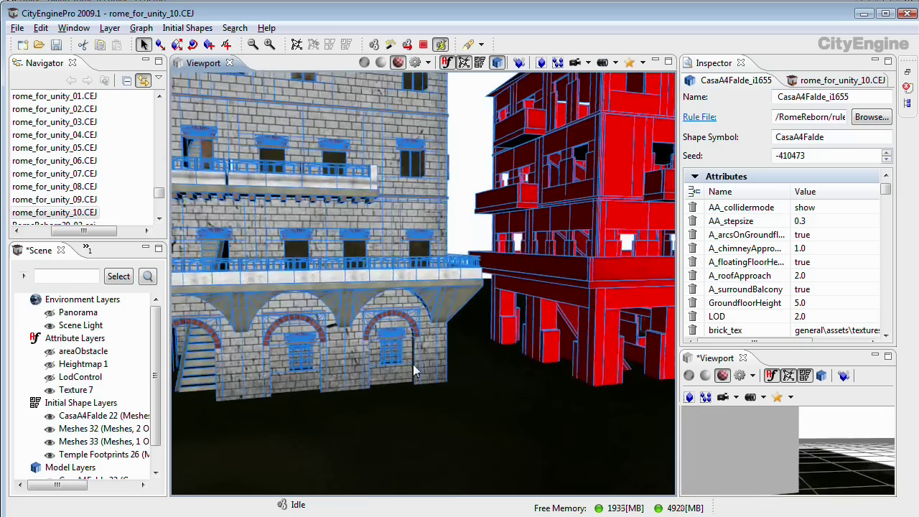
left_click_drag(413, 364, 466, 351, "alt")
right_click_drag(465, 352, 616, 325, "alt")
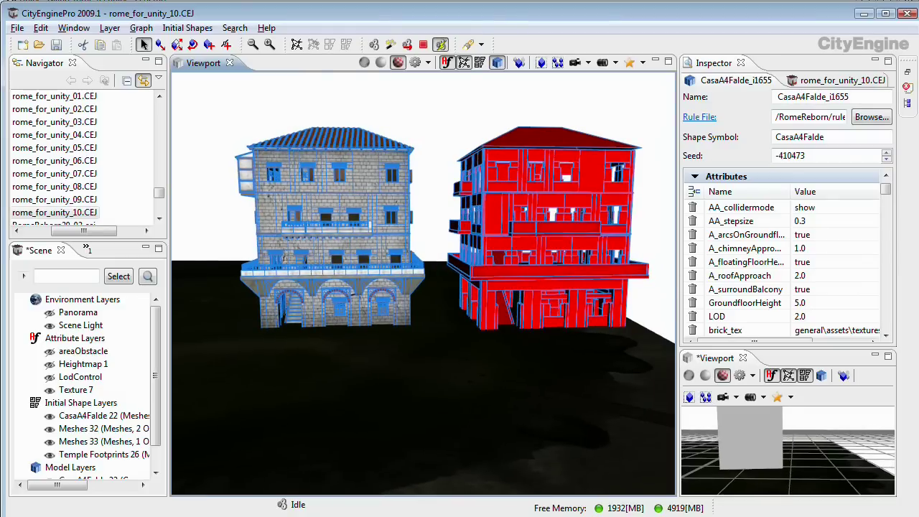
Set the house's GroundfloorHeight to 10 and inspect the regenerated building and its collider
scroll(890, 197, "down", 3)
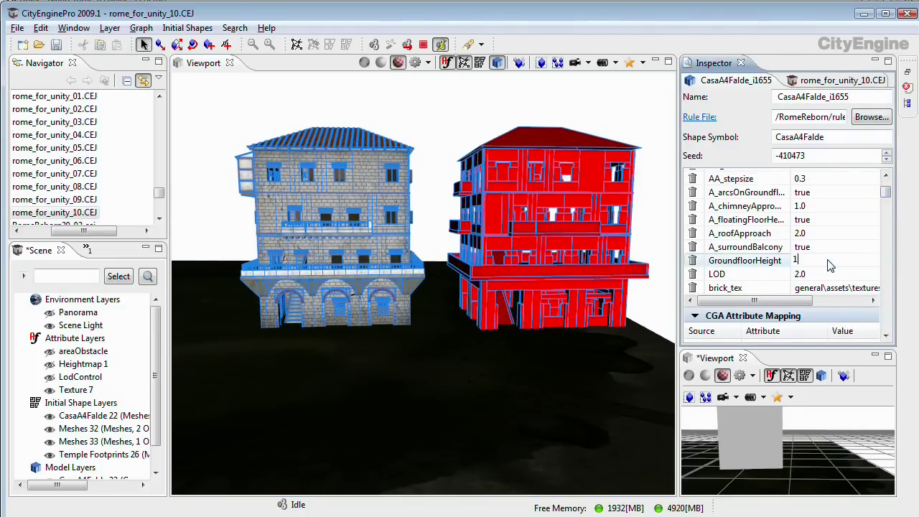
left_click_drag(563, 268, 505, 299, "alt")
right_click_drag(495, 266, 521, 293, "alt")
left_click_drag(520, 293, 363, 267, "alt")
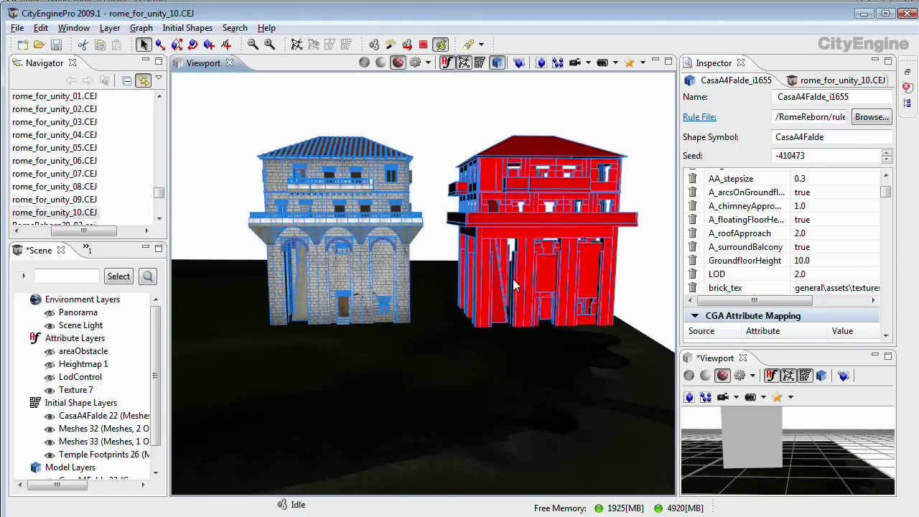
Set the house's GroundfloorHeight to 7 and inspect both models from another angle
left_click(824, 261)
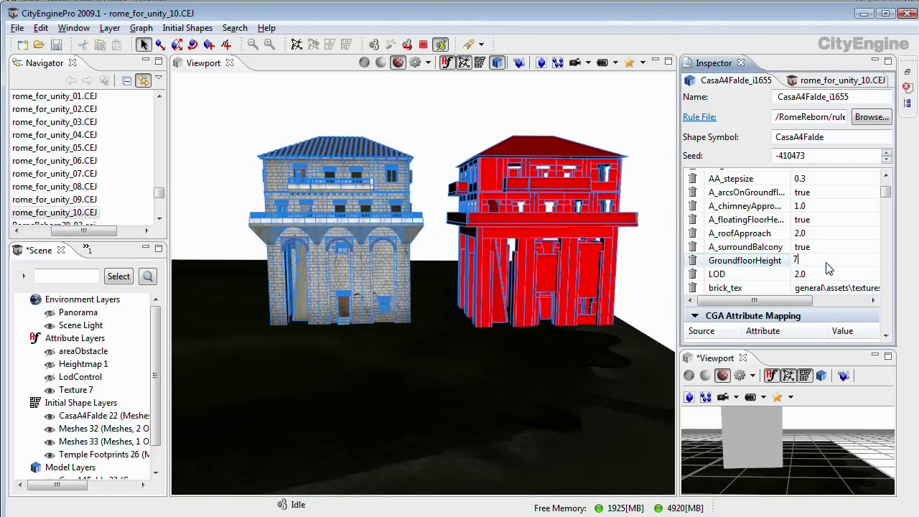
key("Return")
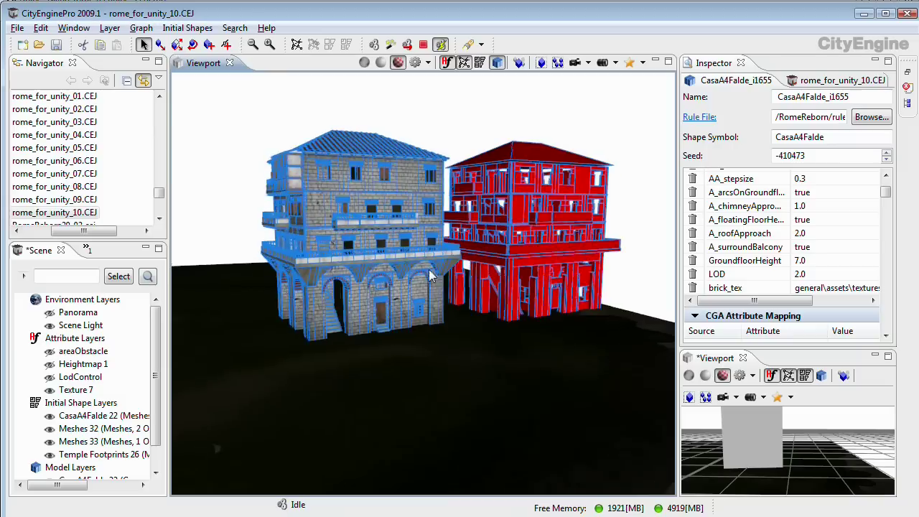
left_click_drag(495, 280, 668, 248, "alt")
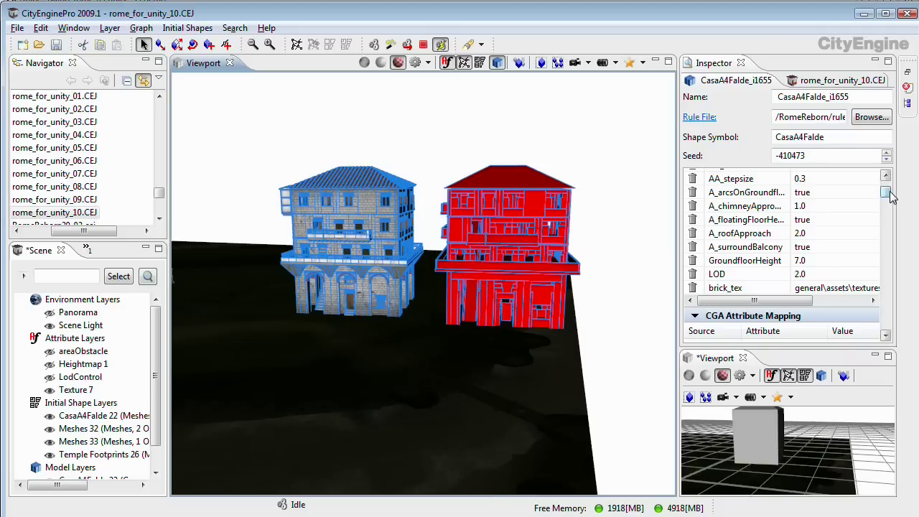
Set the house's AA_collidermode to export and inspect the collider overlapping the textured building
left_click_drag(890, 197, 886, 185)
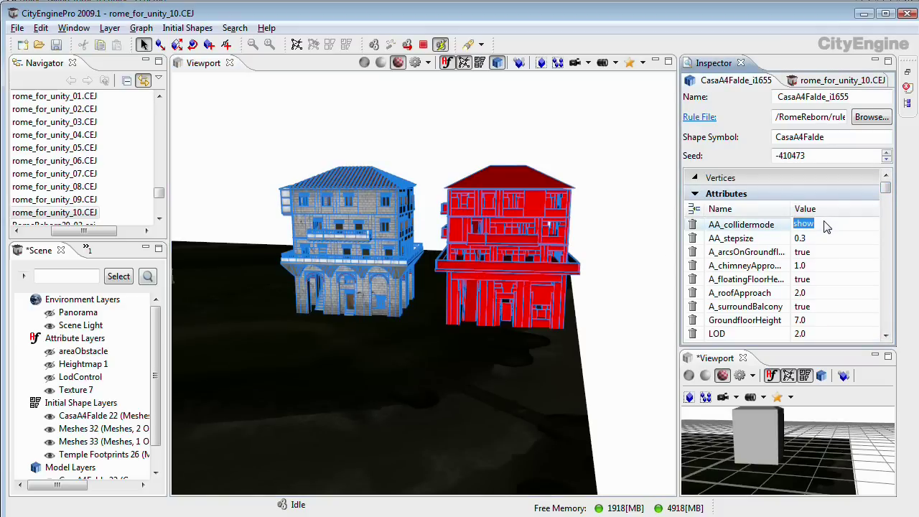
key("Return")
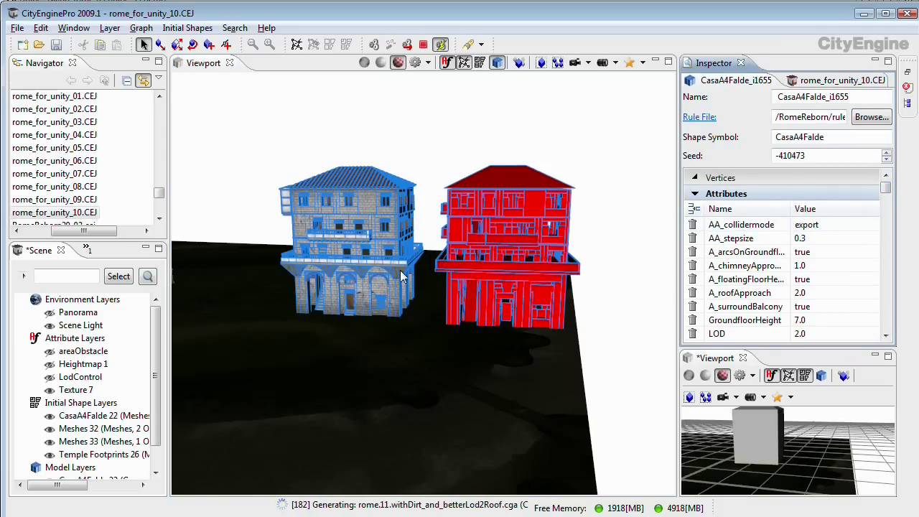
left_click(359, 265)
right_click_drag(356, 254, 630, 320, "alt")
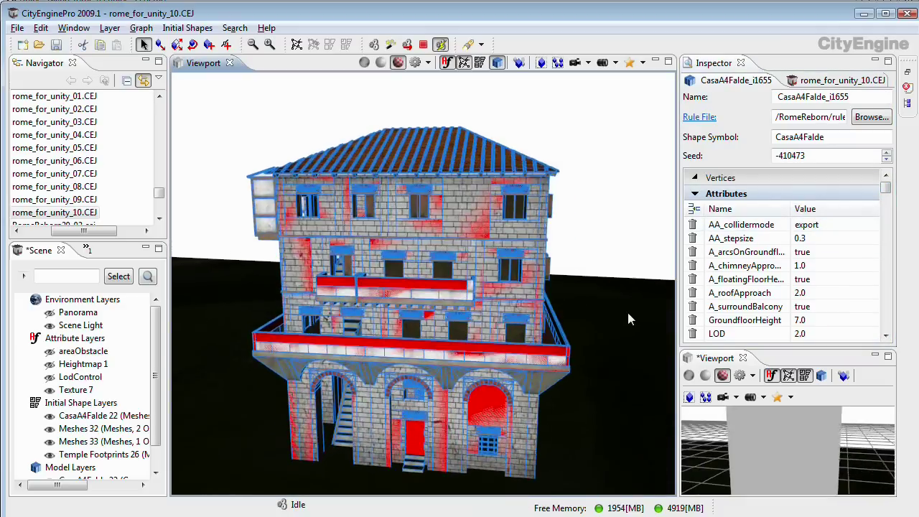
left_click_drag(628, 319, 465, 309, "alt")
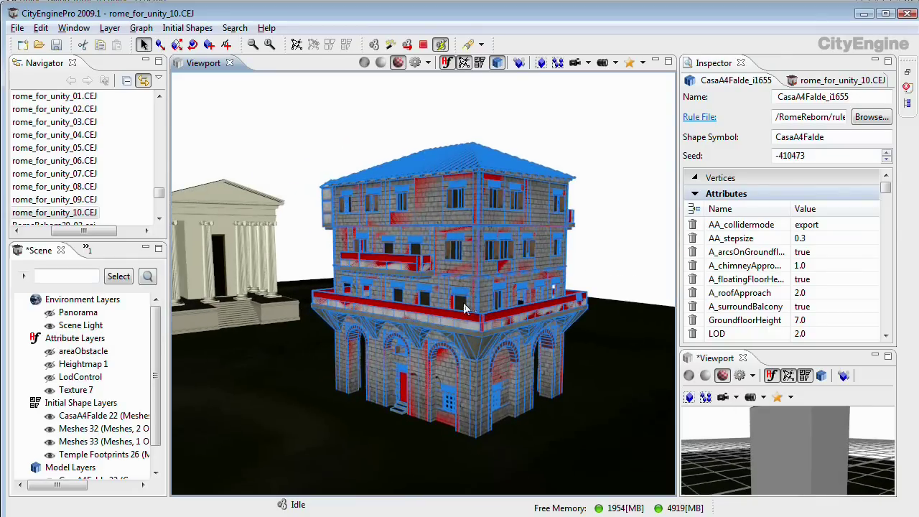
Export the selected house as Autodesk FBX 2009.3 using the house preset
left_click(22, 29)
left_click(161, 206)
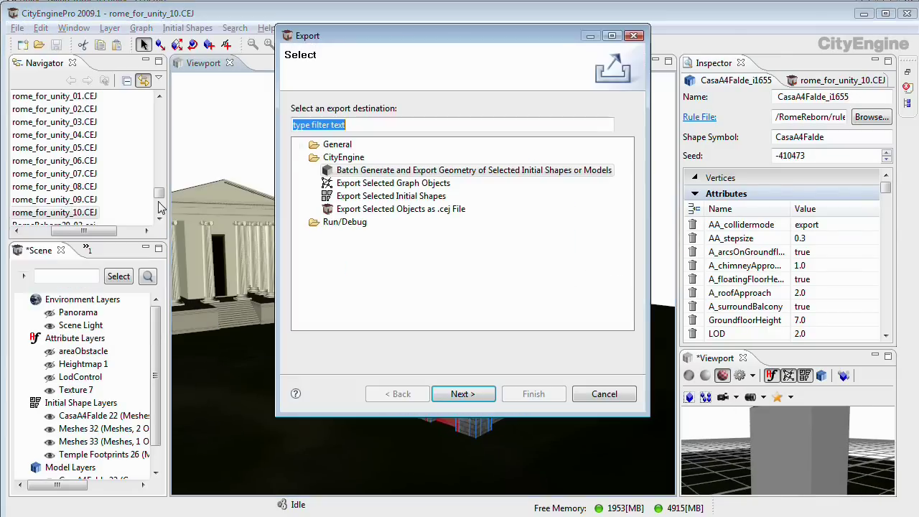
left_click(482, 396)
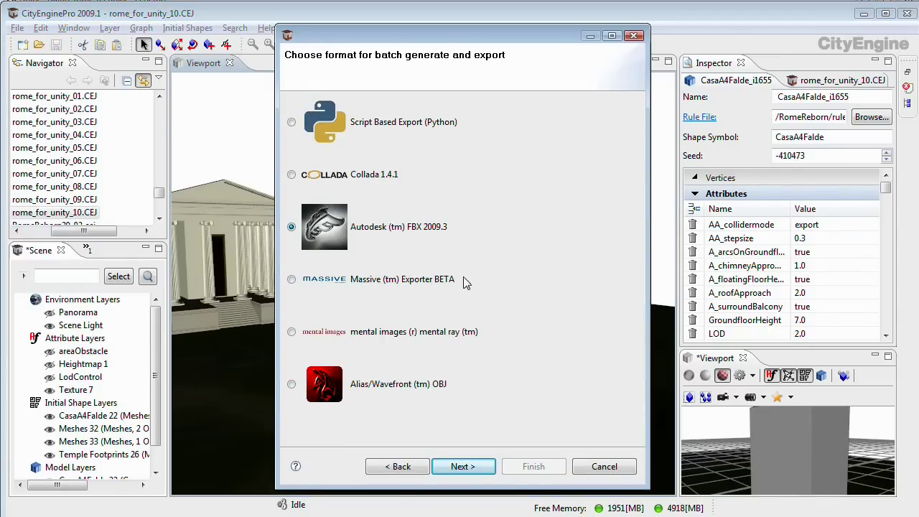
left_click(482, 468)
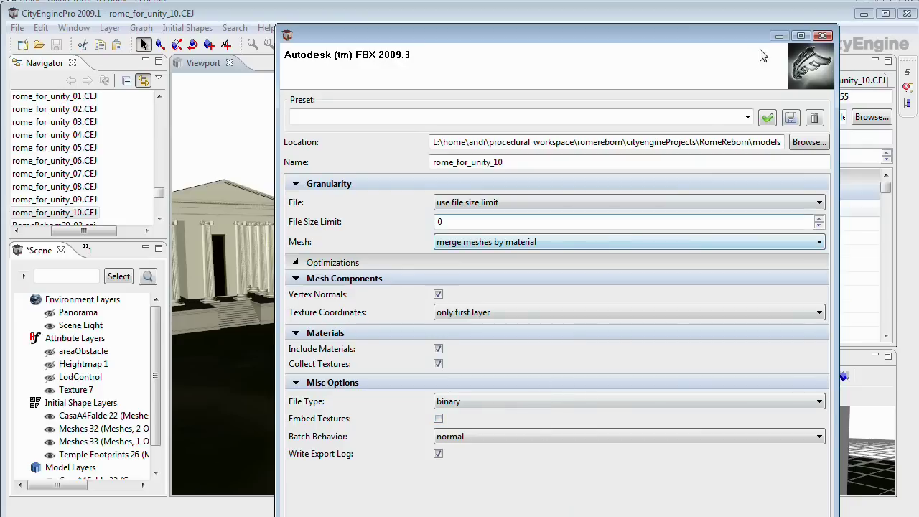
left_click(746, 118)
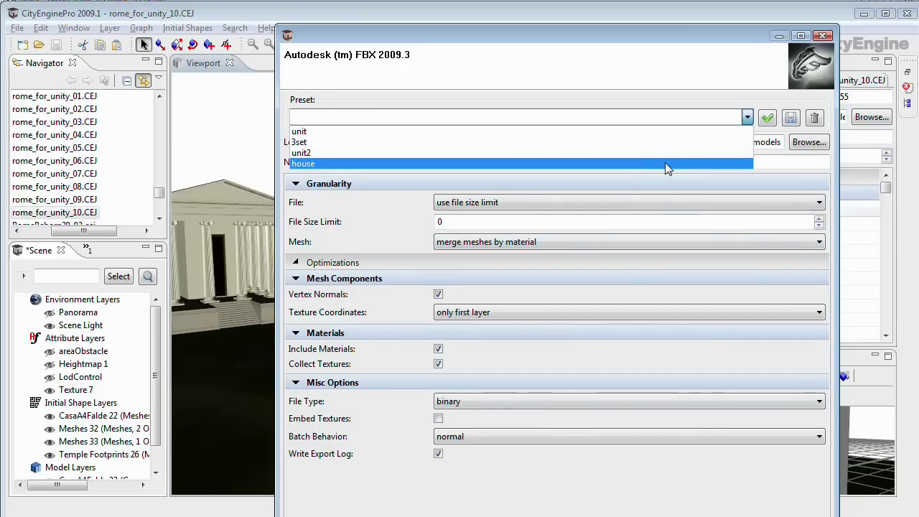
left_click(630, 164)
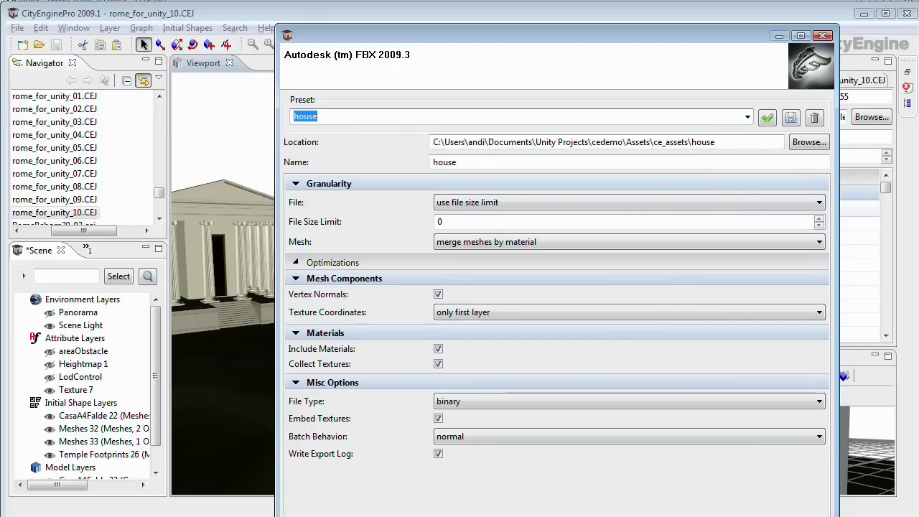
left_click(734, 516)
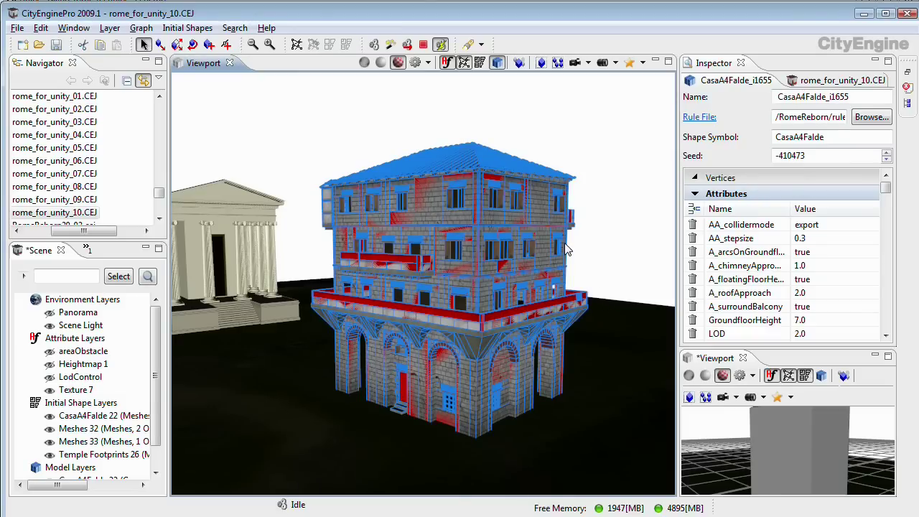
Switch to Unity and examine the updated house, focusing on its ground-floor arches and staircase
key("alt+Tab")
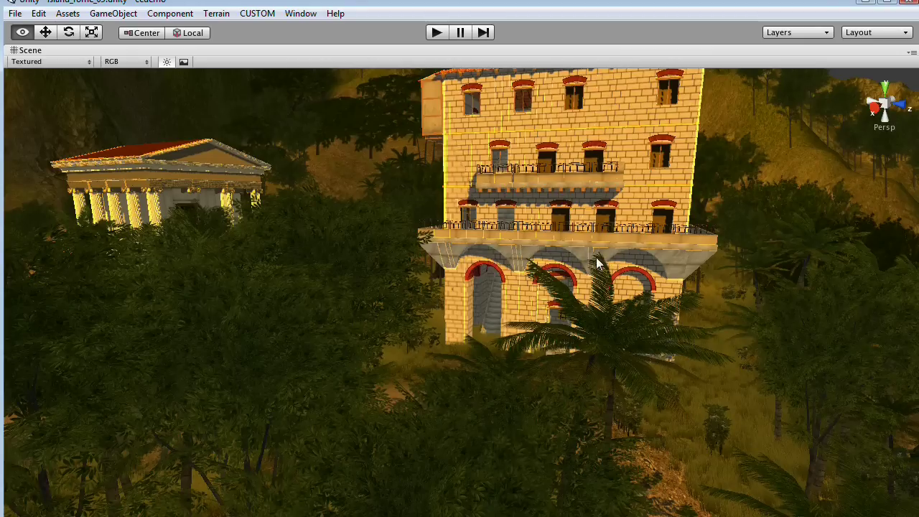
right_click_drag(619, 296, 568, 298)
left_click(624, 291)
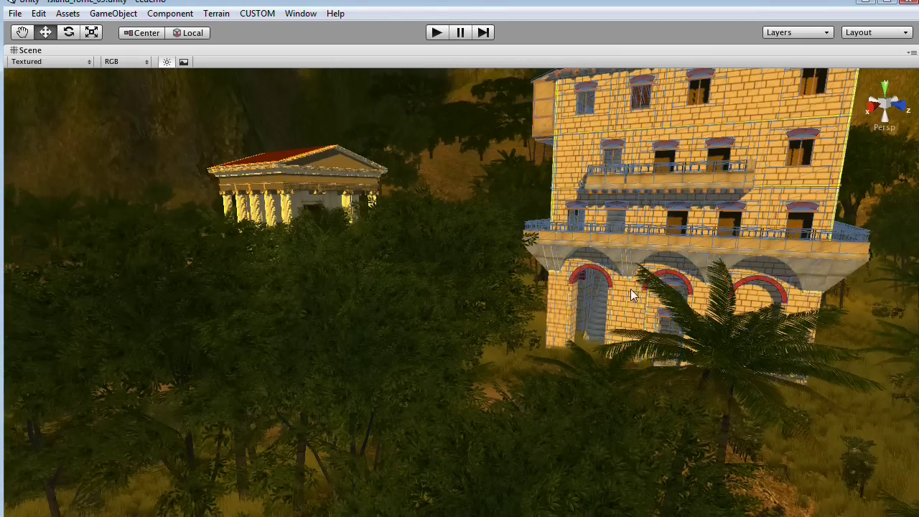
key("f")
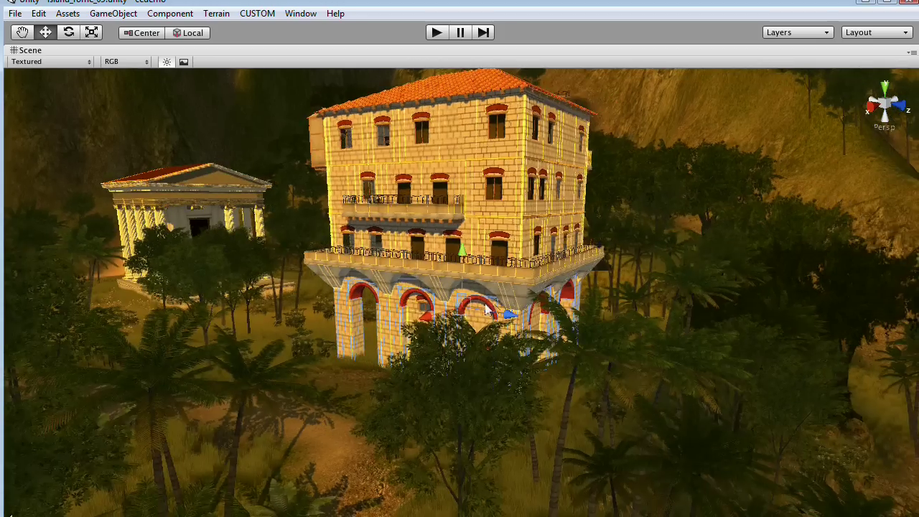
left_click_drag(431, 322, 506, 313, "alt")
right_click_drag(506, 312, 754, 356, "alt")
mouse_move(571, 349)
left_mouse_down("alt")
mouse_move(584, 341)
mouse_move(562, 341)
left_mouse_up("alt")
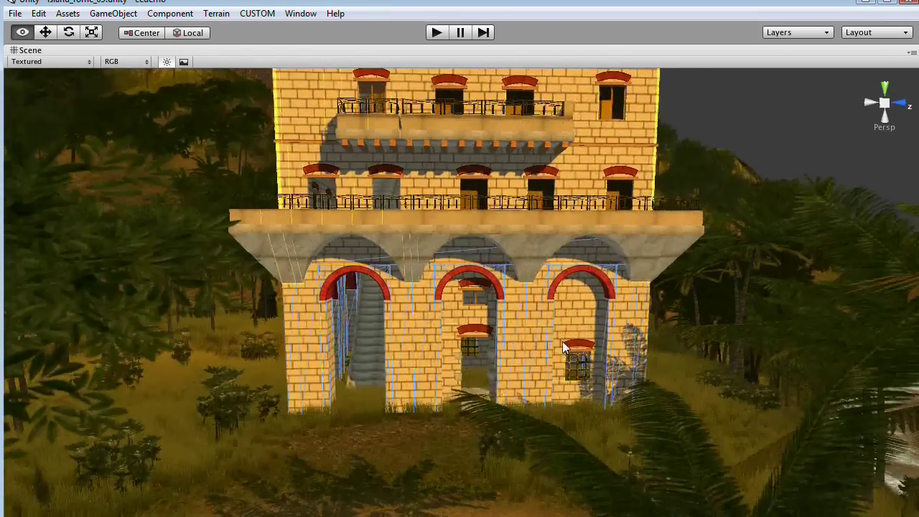
right_click_drag(562, 341, 585, 339, "alt")
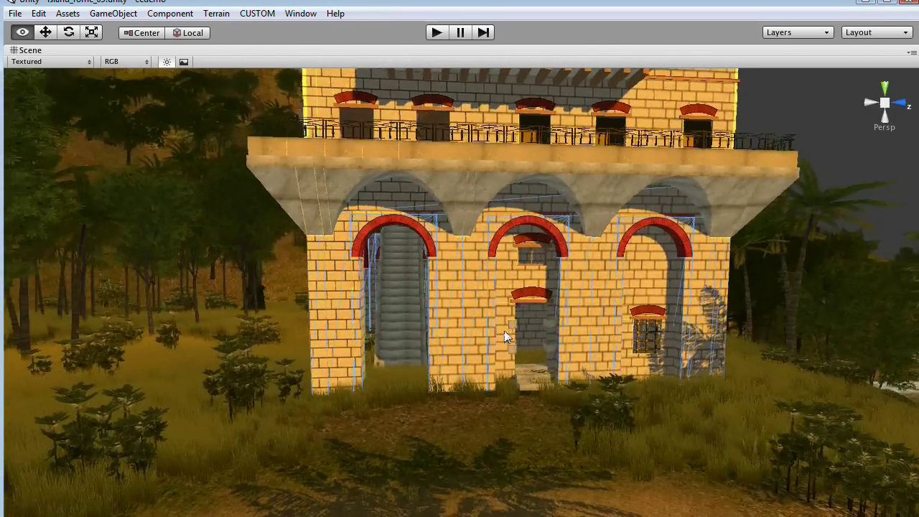
mouse_move(505, 336)
right_mouse_down()
mouse_move(511, 320)
mouse_move(508, 352)
right_mouse_up()
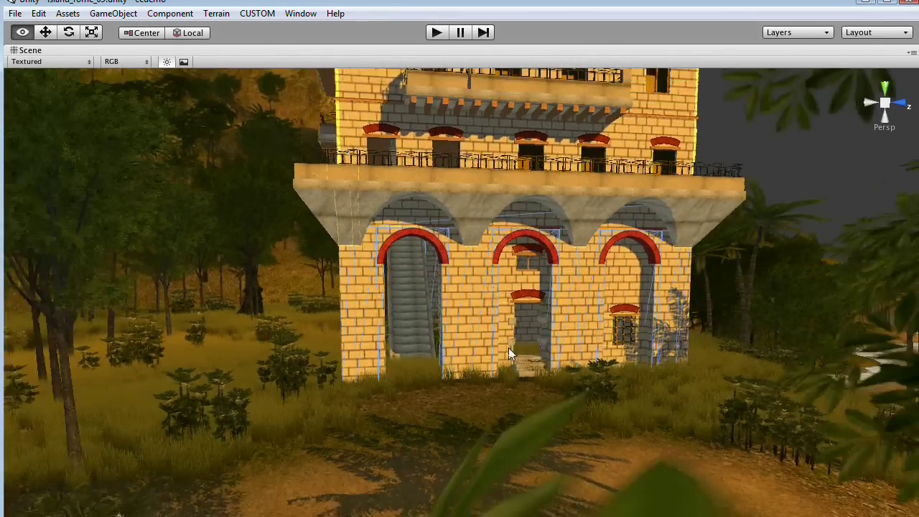
scroll(508, 348, "down", 3)
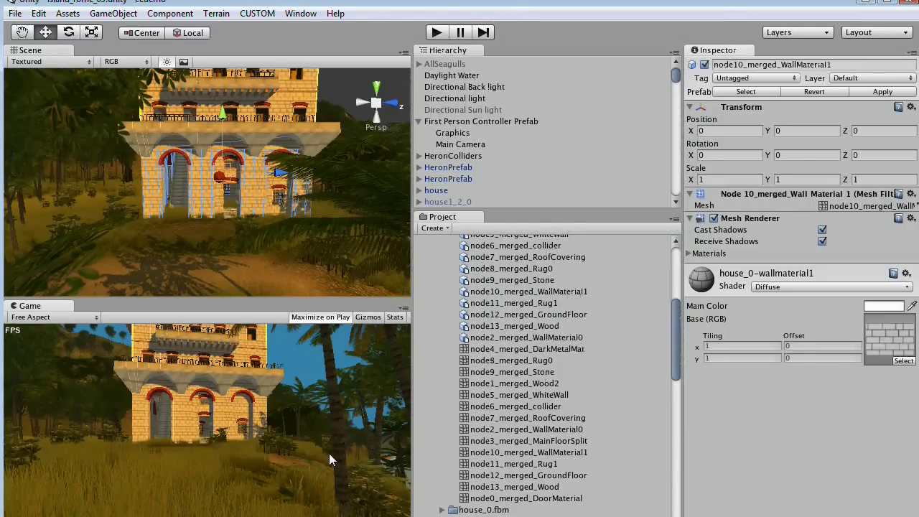
Run the scene in play mode and walk up the house to the balcony overlooking the temple
key("shift+space")
left_click(437, 34)
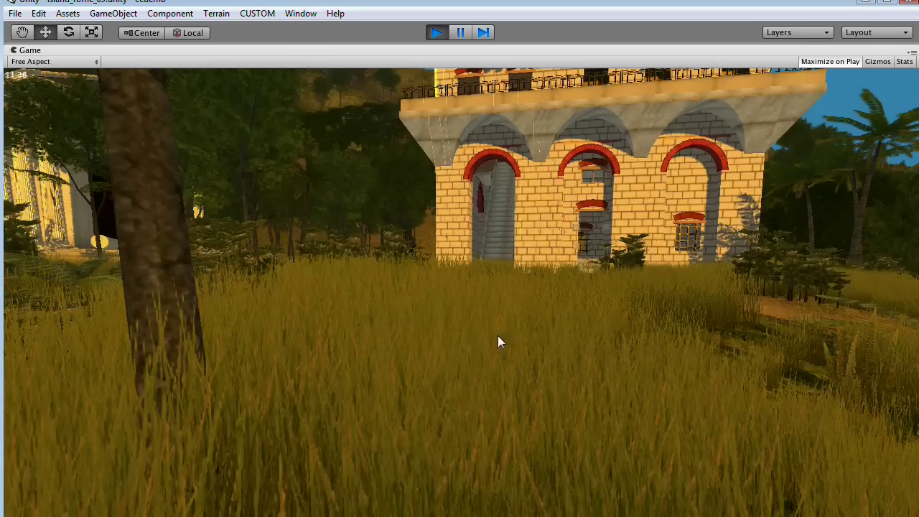
key("w")
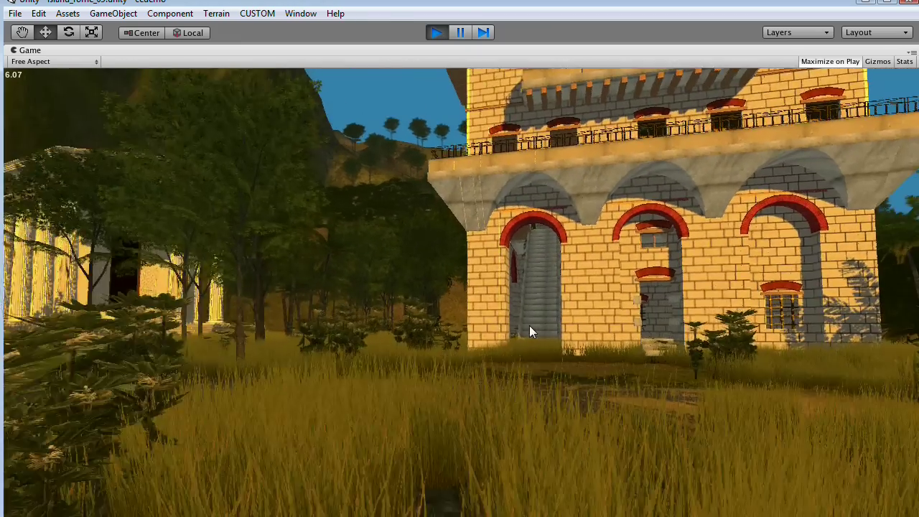
key("w")
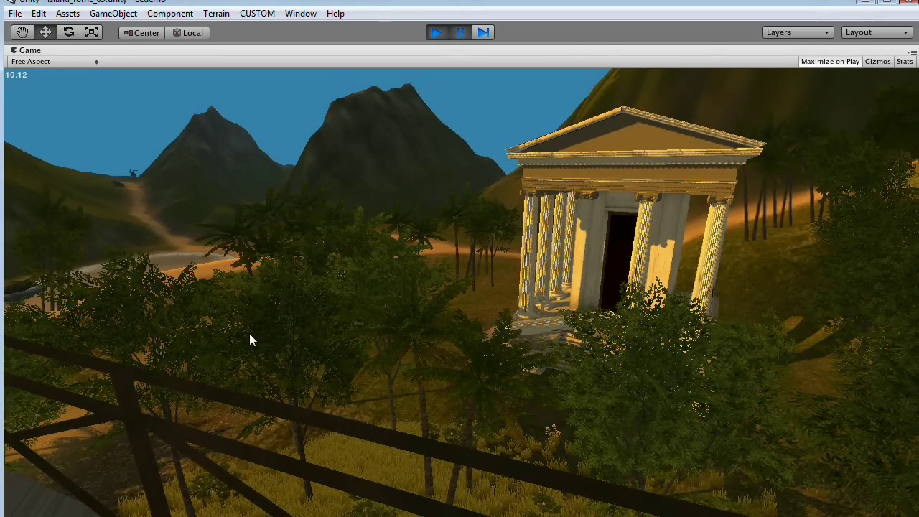
Switch back to CityEngine, select the three building lots near the temple, and generate their houses
key("alt+Tab")
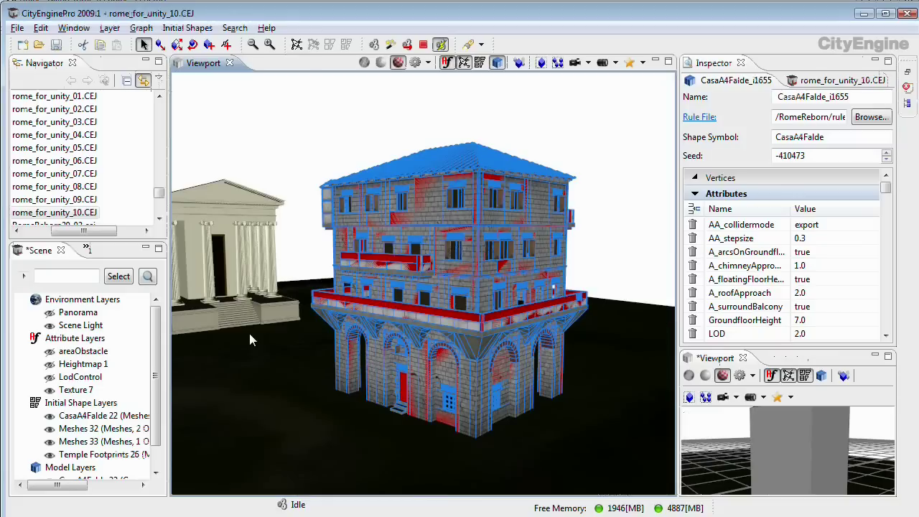
left_click_drag(375, 316, 418, 326, "alt")
right_click_drag(418, 326, 388, 309, "alt")
left_click_drag(388, 308, 467, 364, "alt")
right_click_drag(467, 364, 395, 359, "alt")
middle_click_drag(395, 359, 453, 372, "alt")
left_click_drag(453, 376, 412, 336, "alt")
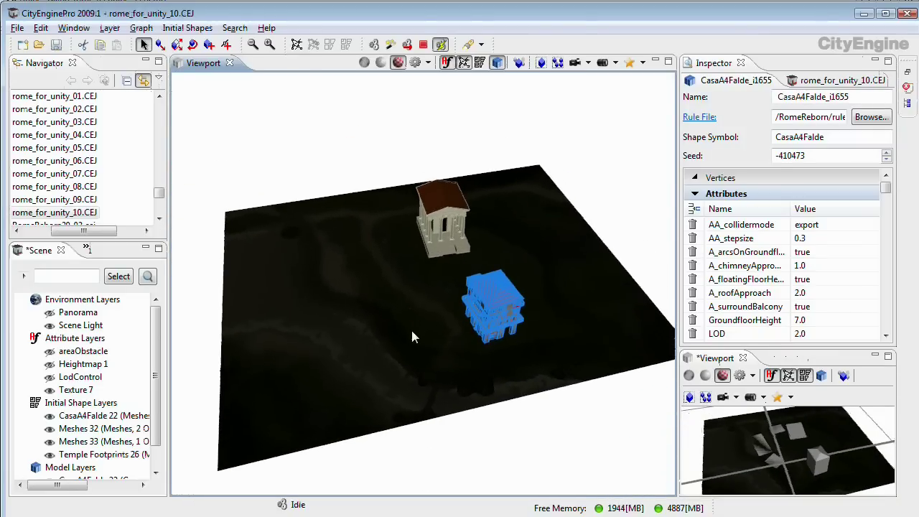
left_click_drag(743, 441, 765, 428)
left_click_drag(429, 318, 437, 301, "alt")
key("ctrl+g")
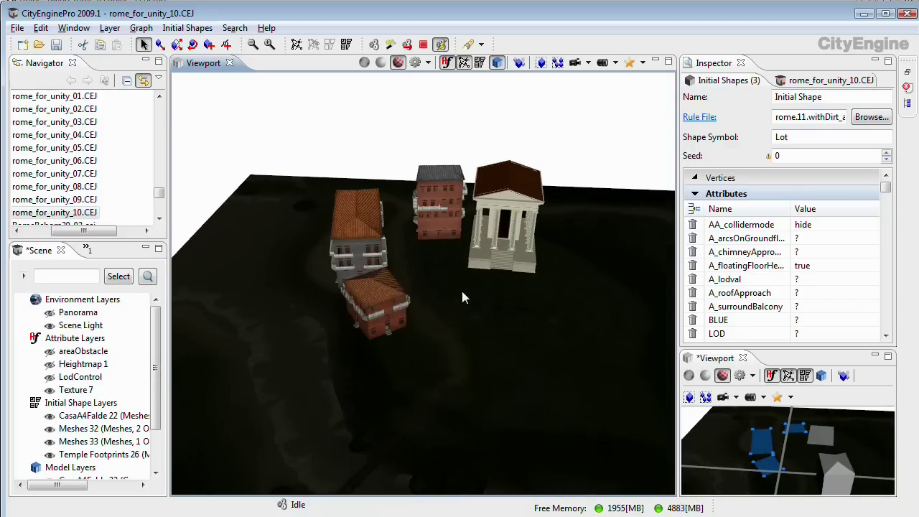
Set the LOD of the dark-roofed red brick house beside the temple to 1
left_click_drag(462, 291, 342, 281, "alt")
right_click_drag(342, 281, 563, 310, "alt")
middle_click_drag(563, 310, 376, 320, "alt")
right_click_drag(376, 320, 480, 303, "alt")
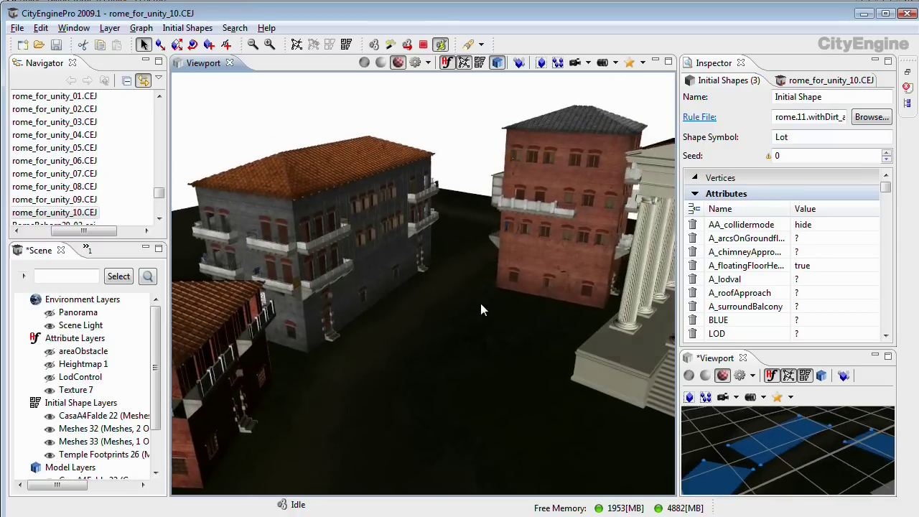
left_click_drag(480, 303, 491, 262, "alt")
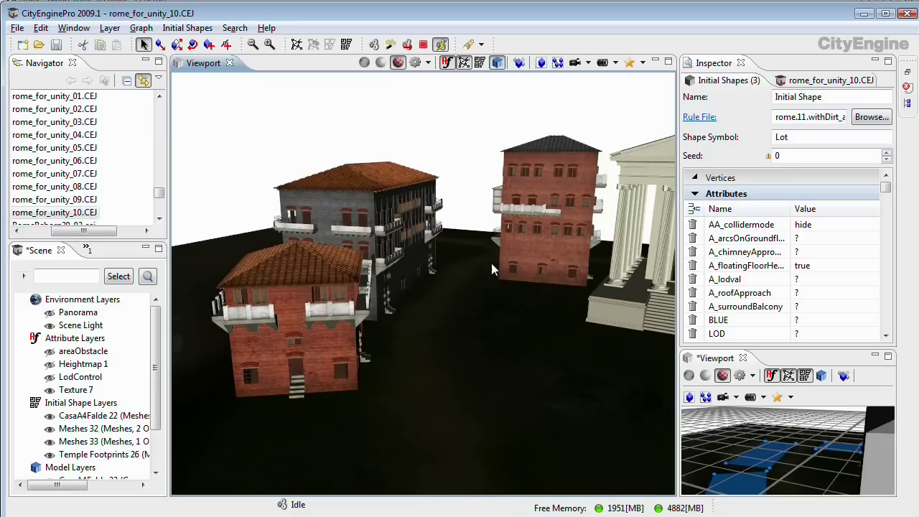
left_click(534, 239)
key("f")
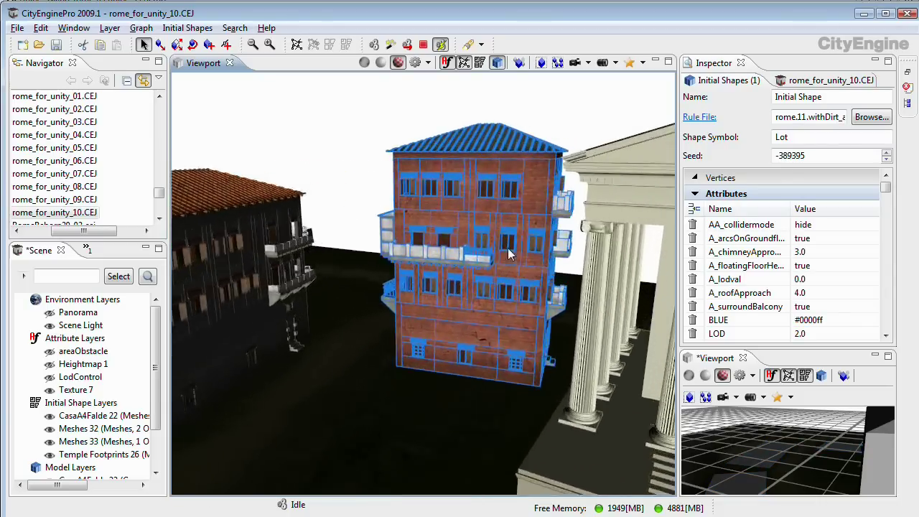
left_click_drag(454, 318, 495, 322, "alt")
left_click_drag(884, 185, 885, 190)
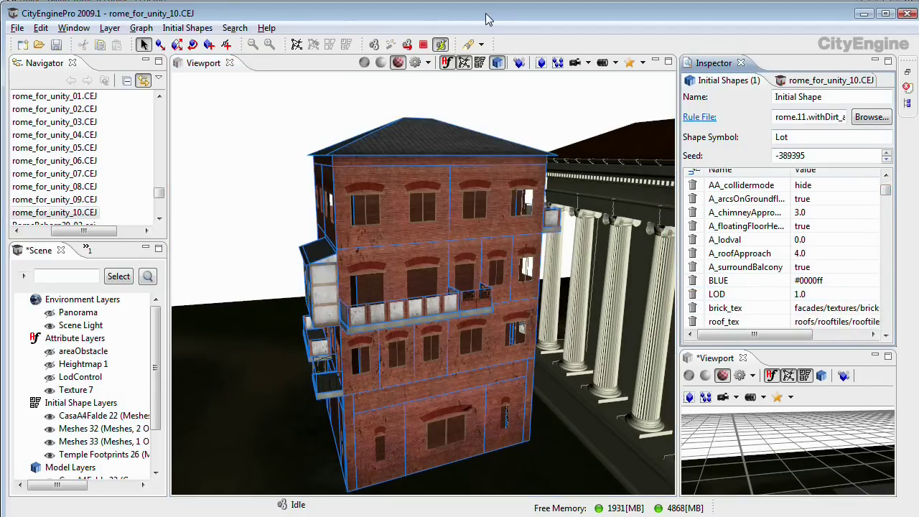
Inspect the simplified brick house from several angles and select all three generated houses
left_click_drag(490, 227, 421, 244, "alt")
right_click_drag(421, 244, 466, 253, "alt")
mouse_move(467, 254)
left_mouse_down("alt")
mouse_move(454, 255)
mouse_move(493, 254)
mouse_move(435, 252)
mouse_move(523, 255)
mouse_move(423, 263)
left_mouse_up("alt")
key("5")
key("6")
right_click_drag(541, 255, 272, 255, "alt")
mouse_move(272, 255)
left_mouse_down("alt")
mouse_move(414, 263)
mouse_move(433, 316)
mouse_move(488, 330)
mouse_move(455, 402)
left_mouse_up("alt")
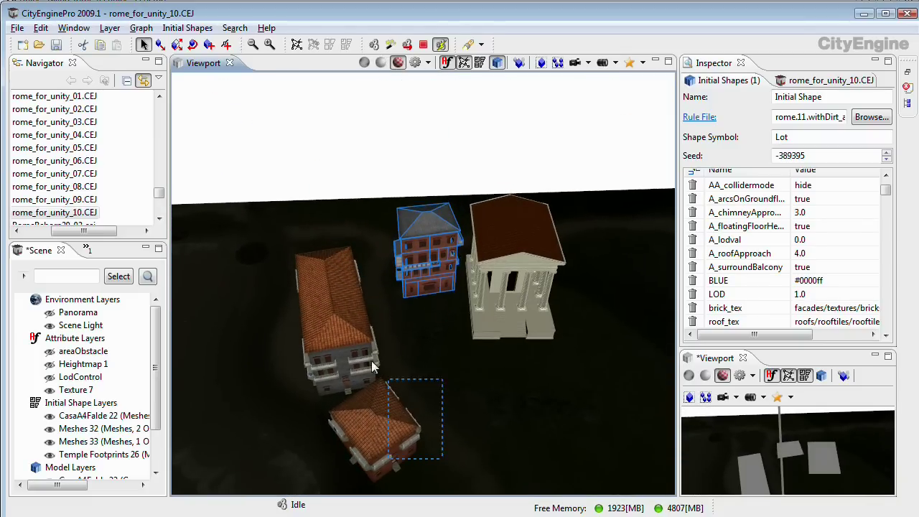
left_click_drag(311, 270, 310, 270)
left_click_drag(359, 298, 419, 300, "alt")
right_click_drag(420, 300, 449, 297, "alt")
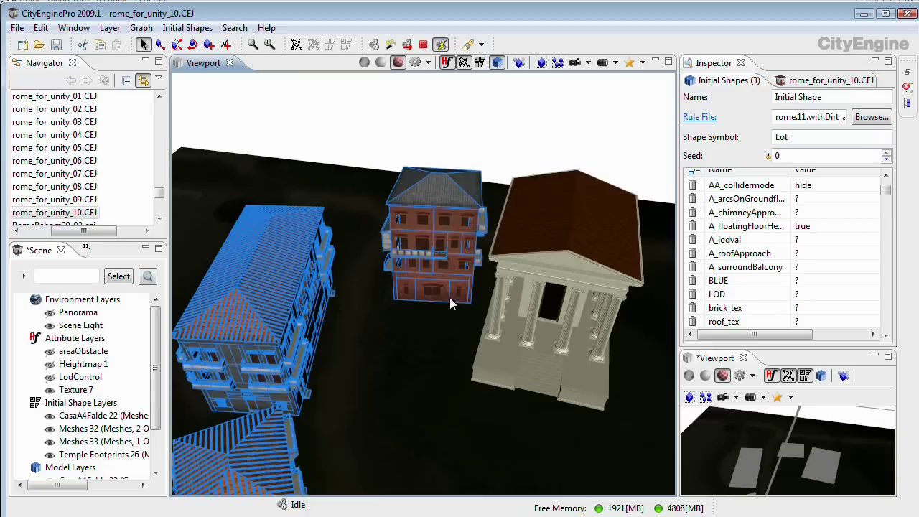
Set up an Autodesk FBX 2009.3 export of the three selected houses with the 3set preset
left_click(18, 28)
left_click(93, 206)
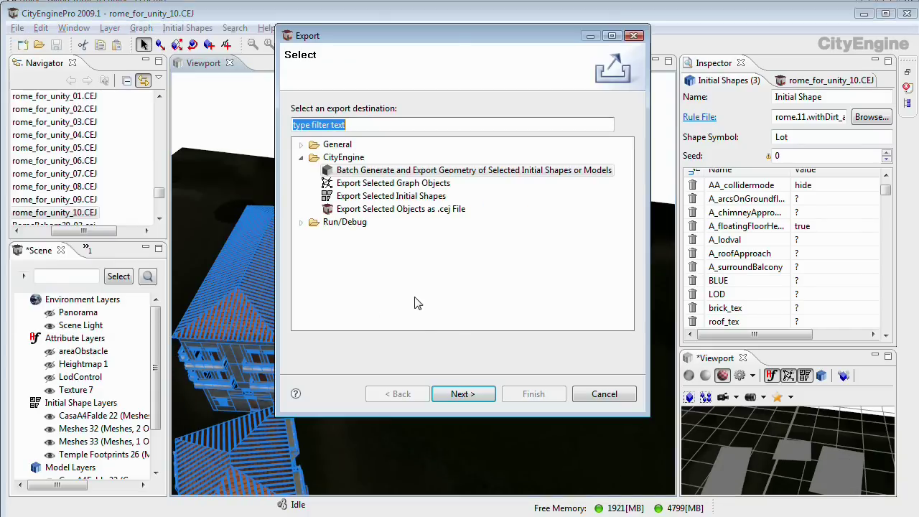
left_click(463, 397)
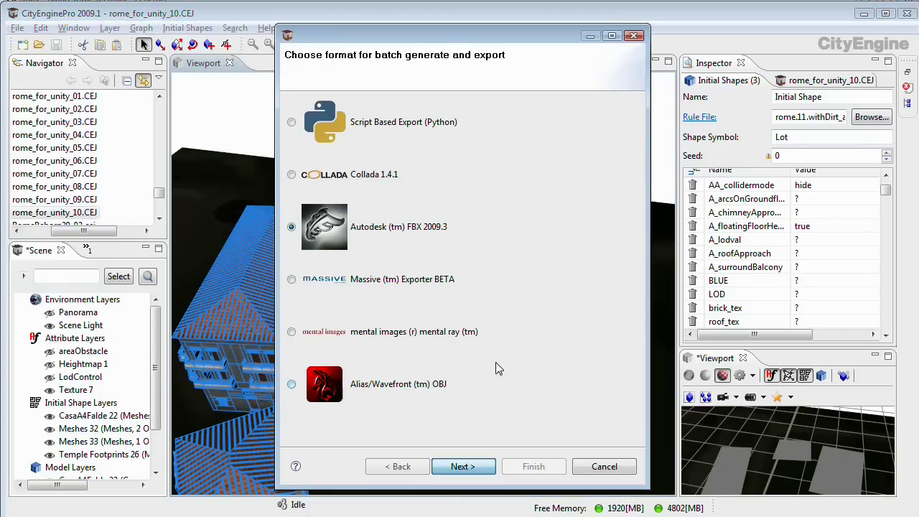
left_click(476, 468)
left_click(746, 117)
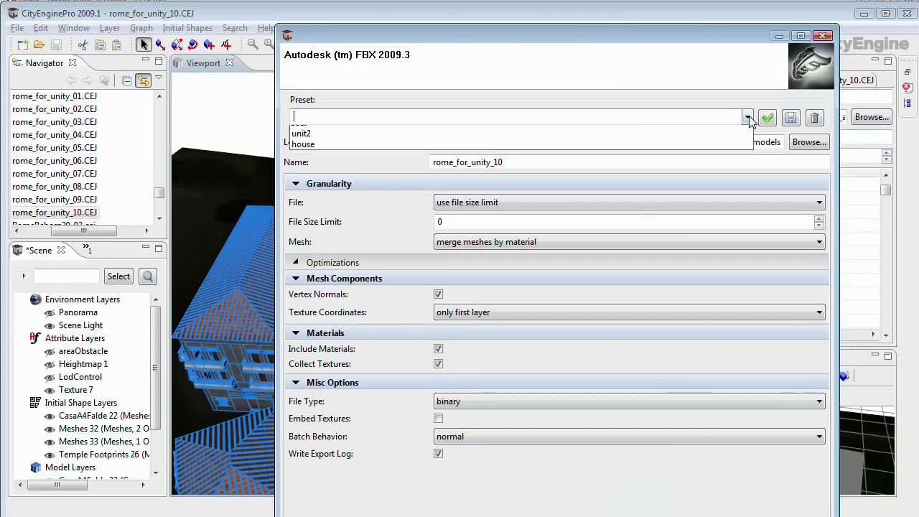
left_click(682, 149)
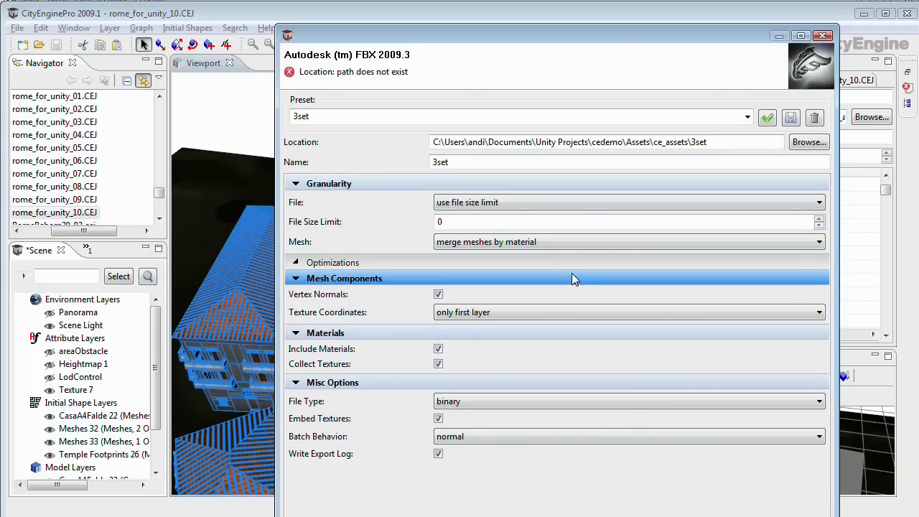
Set the export location to the 3set folder in ce_assets and run the export
left_click(809, 142)
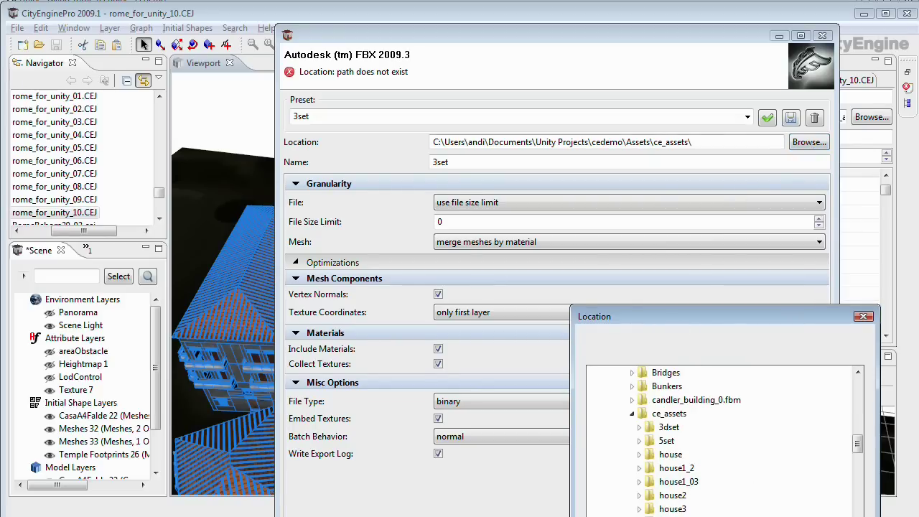
key("Return")
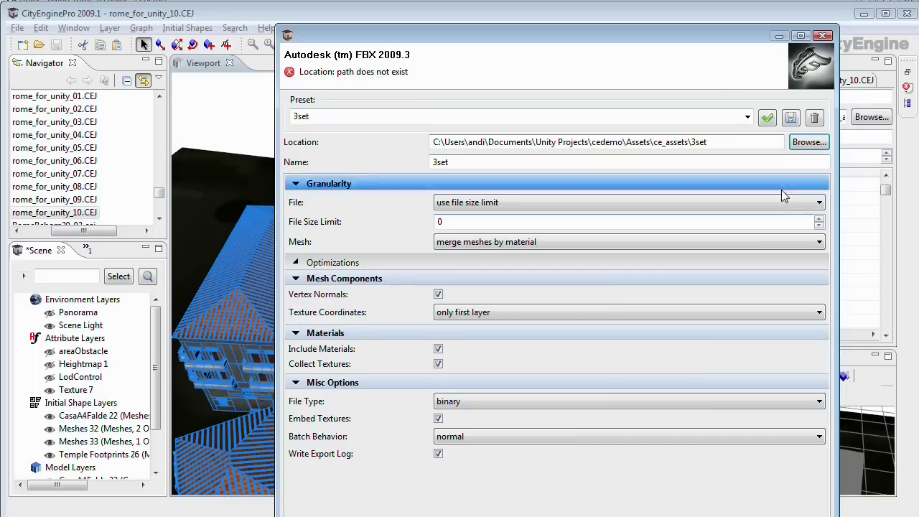
left_click(732, 516)
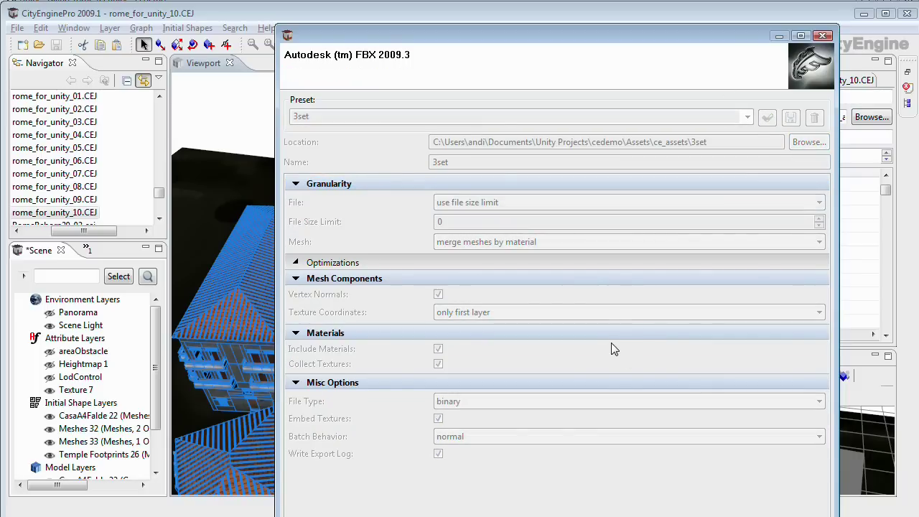
Switch to Unity and preview the 3set_0 model from the ce_assets 3set folder
key("alt+Tab")
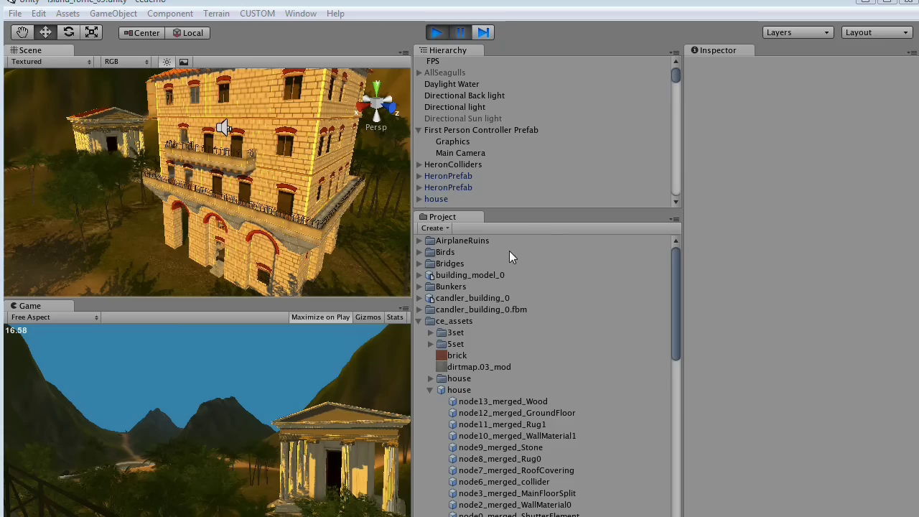
left_click(430, 334)
left_click(477, 353)
mouse_move(840, 409)
left_mouse_down()
mouse_move(842, 434)
mouse_move(813, 432)
mouse_move(825, 416)
left_mouse_up()
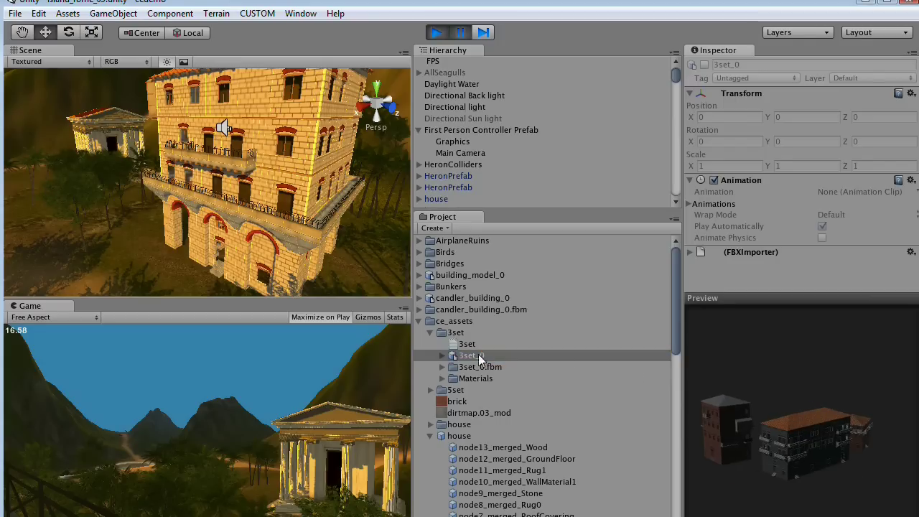
Place the 3set_0 model in the scene near the temple, using an overhead view
scroll(308, 200, "down", 5)
left_click_drag(147, 173, 187, 211, "alt")
right_click_drag(187, 210, 485, 234, "alt")
left_click_drag(280, 197, 191, 206, "alt")
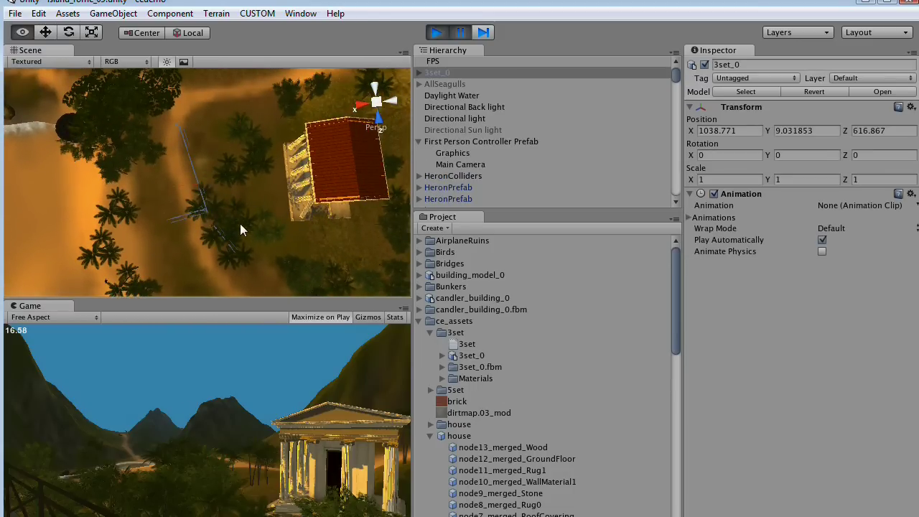
Move the 3set_0 house group onto the terrain beside the temple, at about X 1048.1, Y 59.95, Z 646.6
left_click_drag(240, 225, 157, 246, "alt")
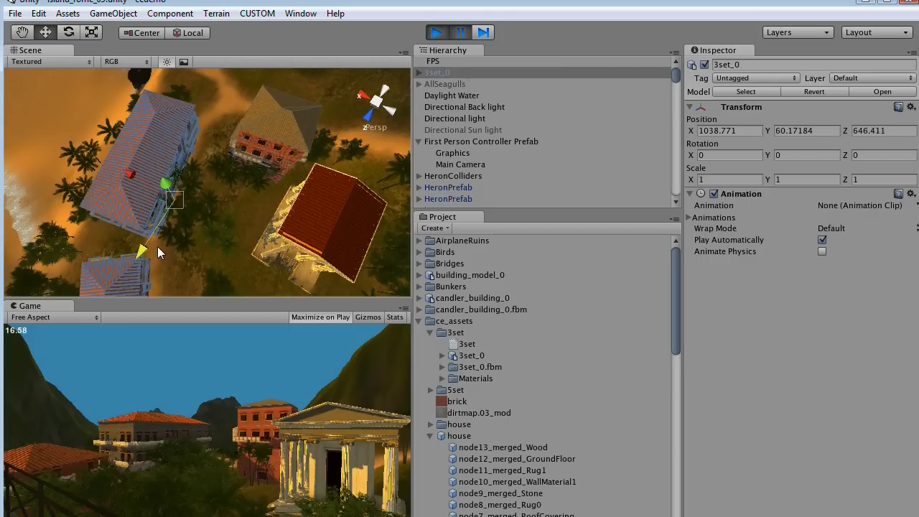
left_click_drag(132, 177, 119, 168)
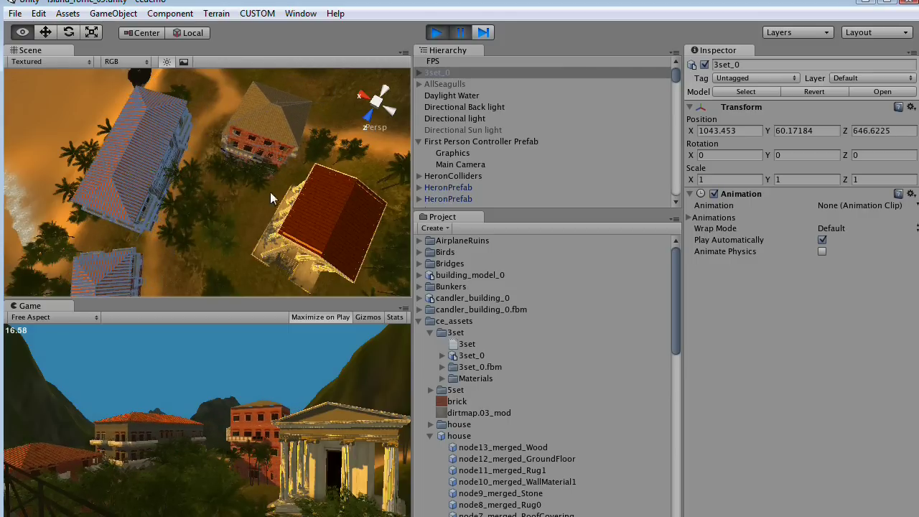
left_click_drag(271, 193, 171, 125, "alt")
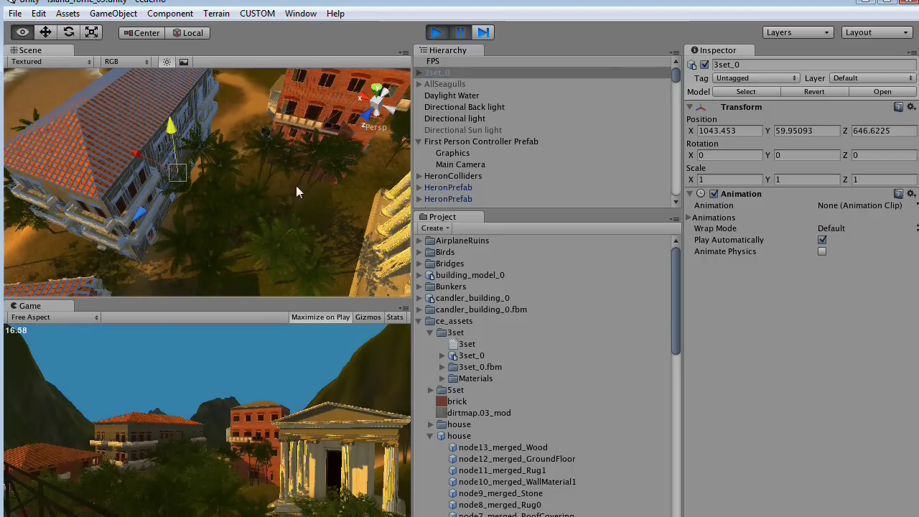
left_click_drag(296, 187, 252, 208, "alt")
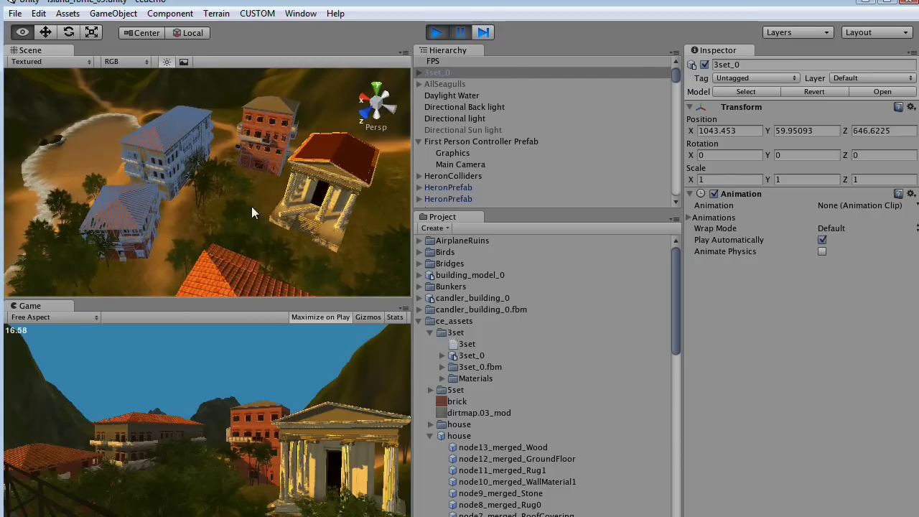
left_click_drag(158, 148, 149, 143)
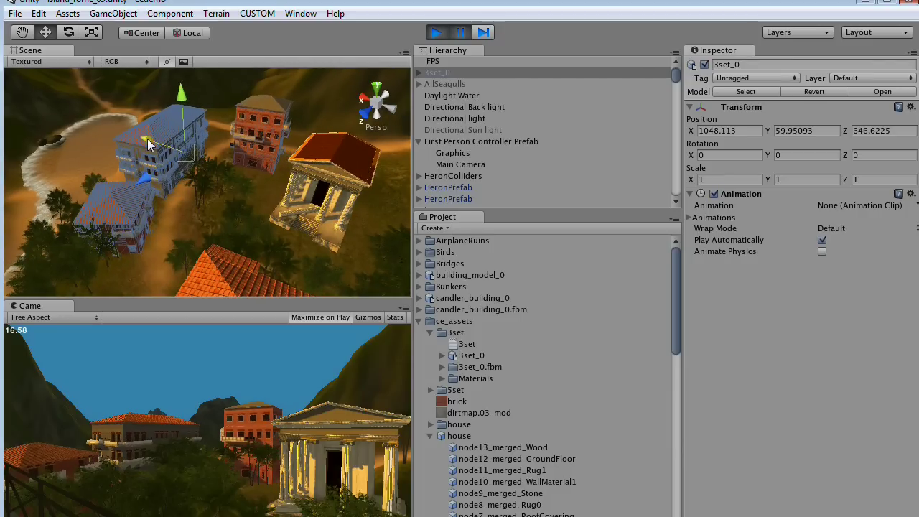
Maximize the Game view to inspect the placed houses beside the temple
left_click_drag(276, 194, 216, 198, "alt")
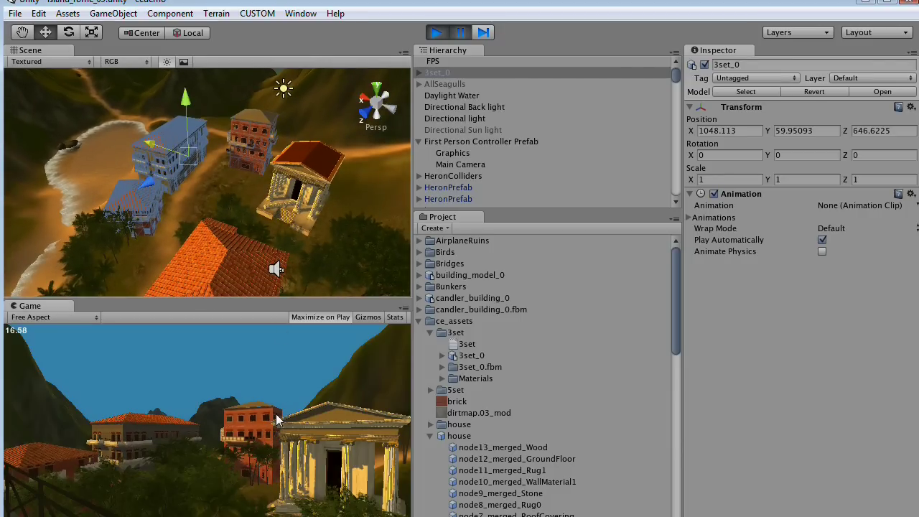
key("shift+space")
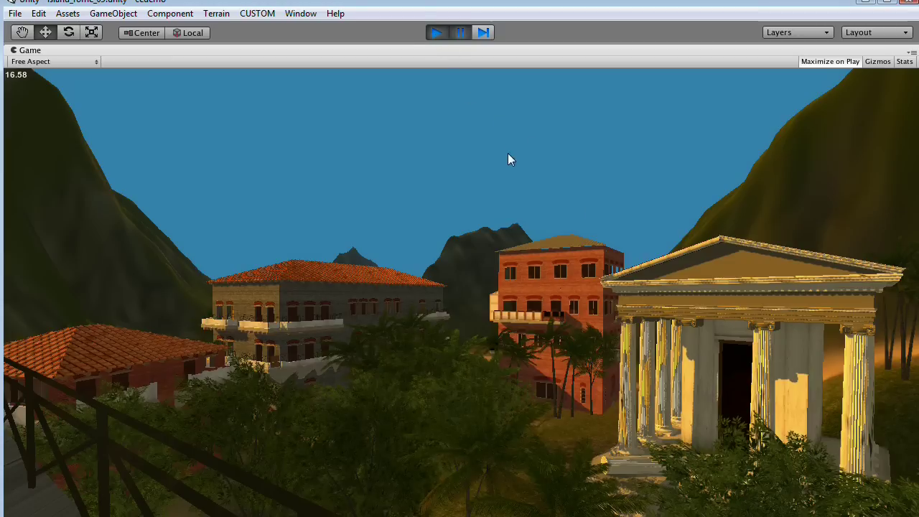